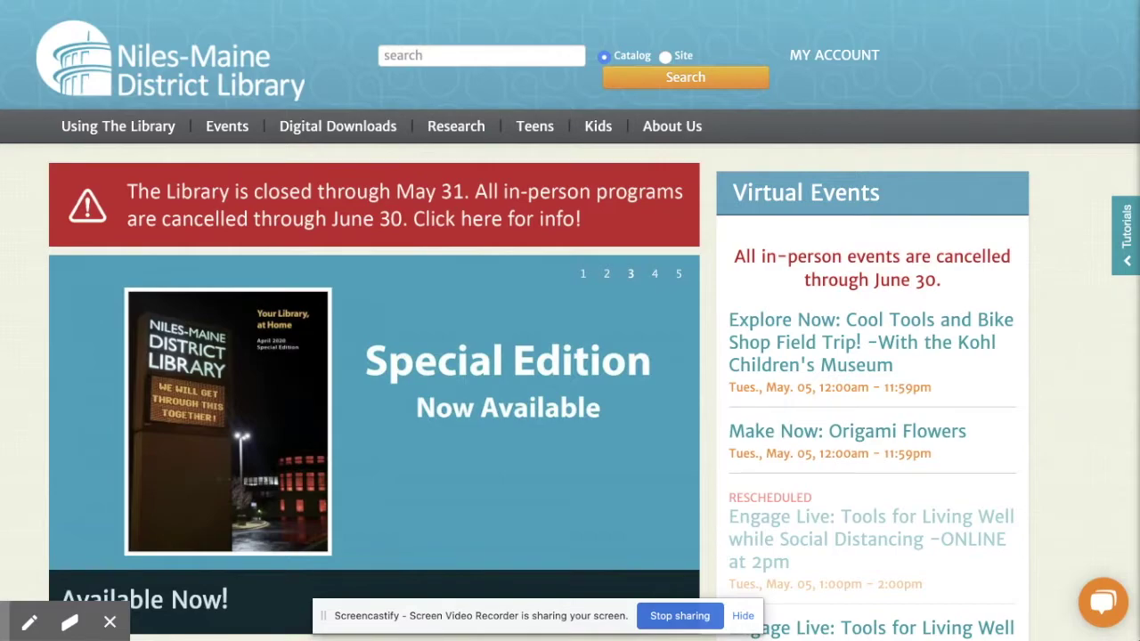
Open Mango Languages from the library's Research A–Z list filtered to M, and begin entering the library card number
left_click(454, 127)
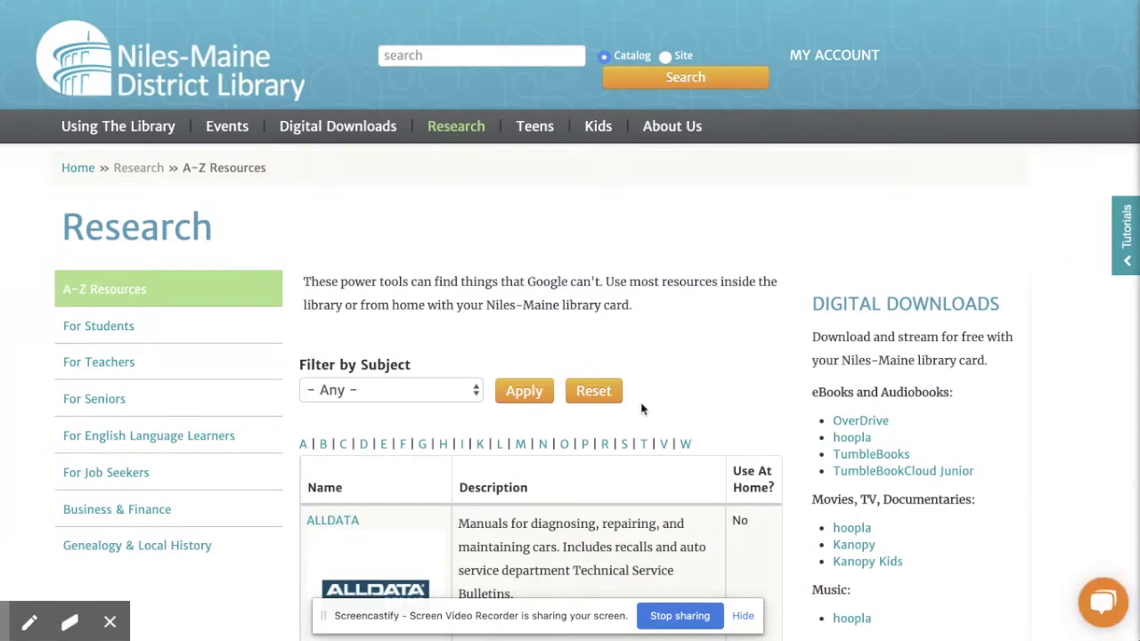
scroll(710, 383, "down", 2)
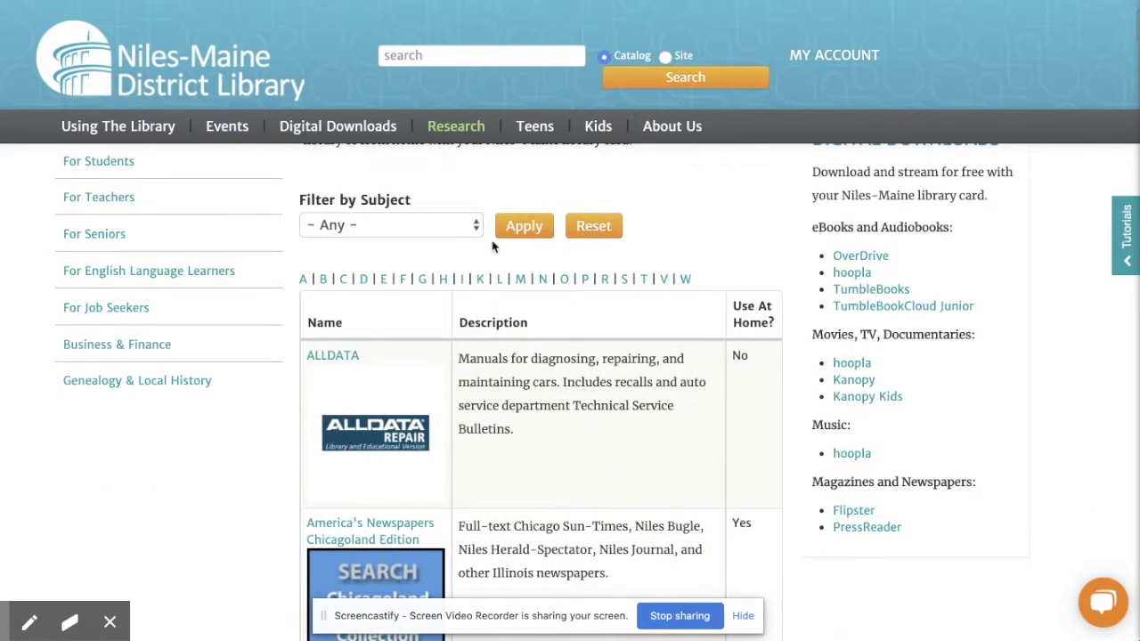
left_click(522, 281)
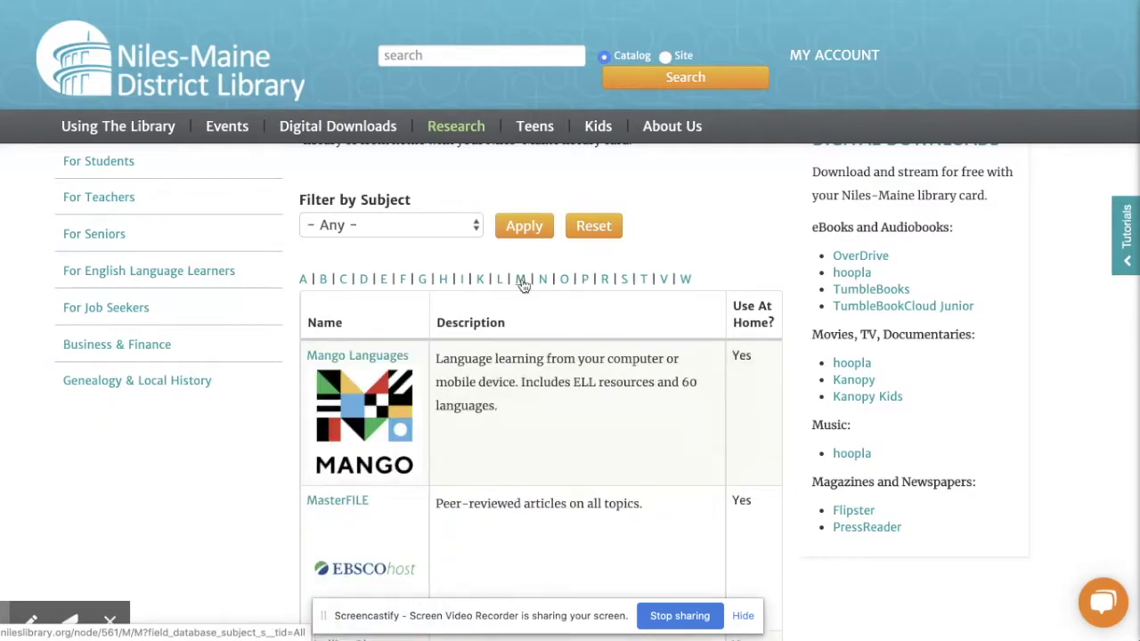
left_click(363, 356)
left_click(481, 60)
type("214910")
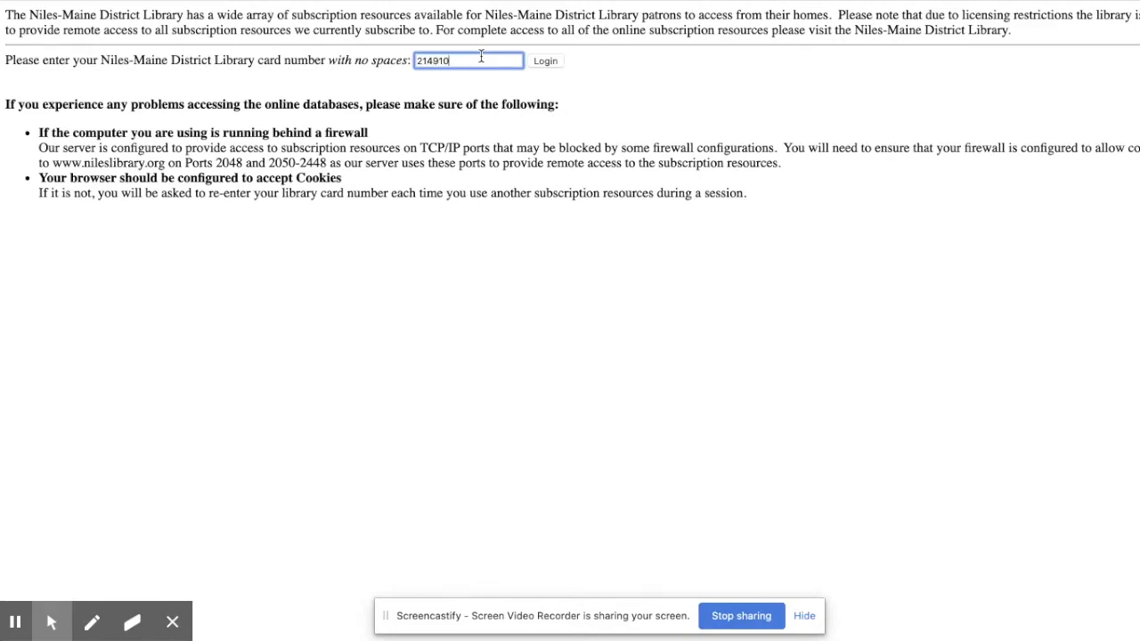
Submit the library card number to log in to Mango Languages
key("Return")
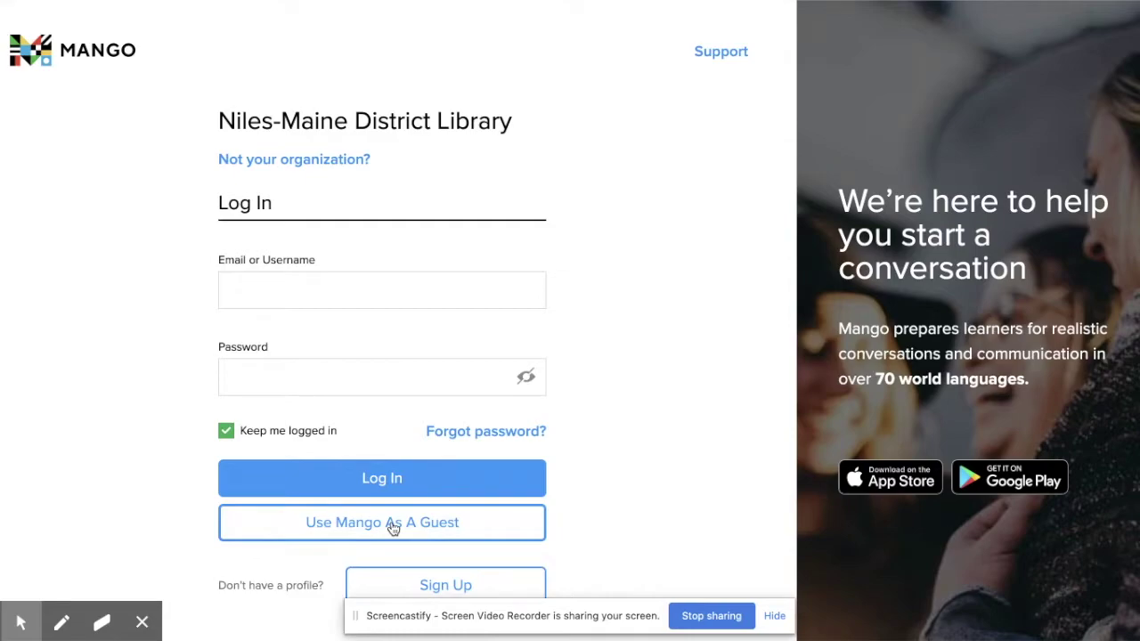
Start a new Mango profile sign-up, fill in the e-mail field, and agree to the Data Consent Form
left_click(443, 584)
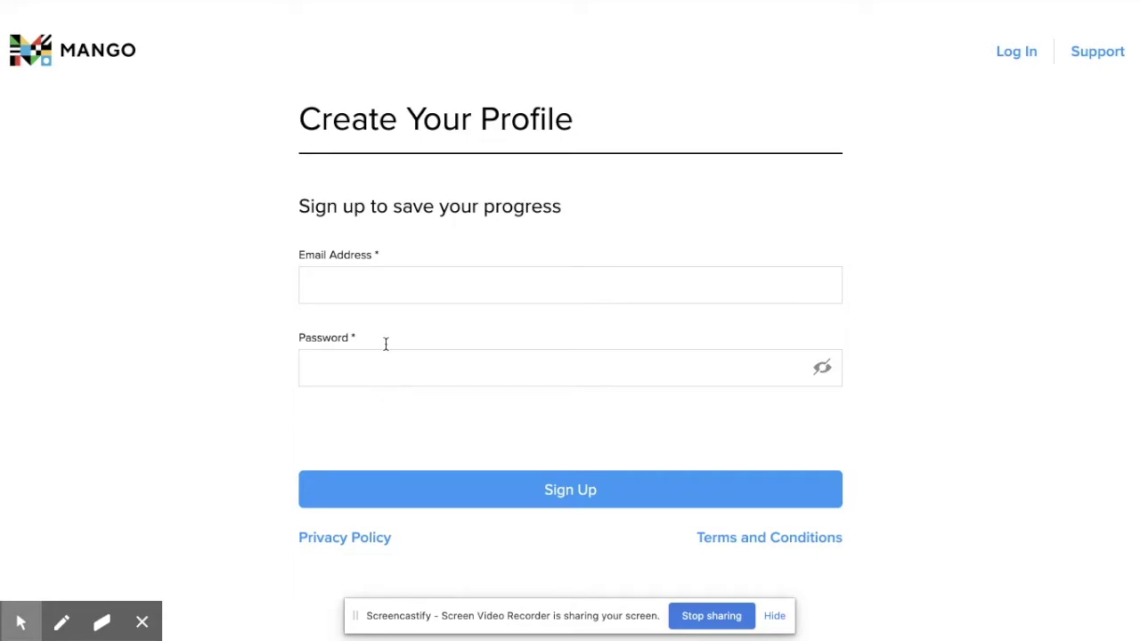
left_click(400, 294)
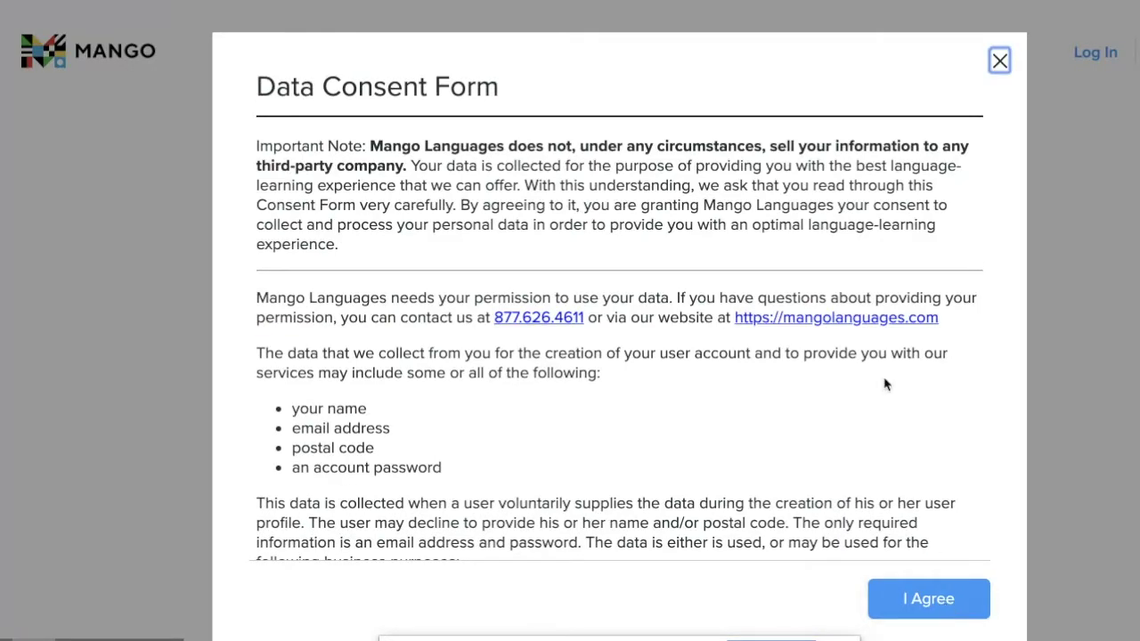
scroll(908, 479, "down", 8)
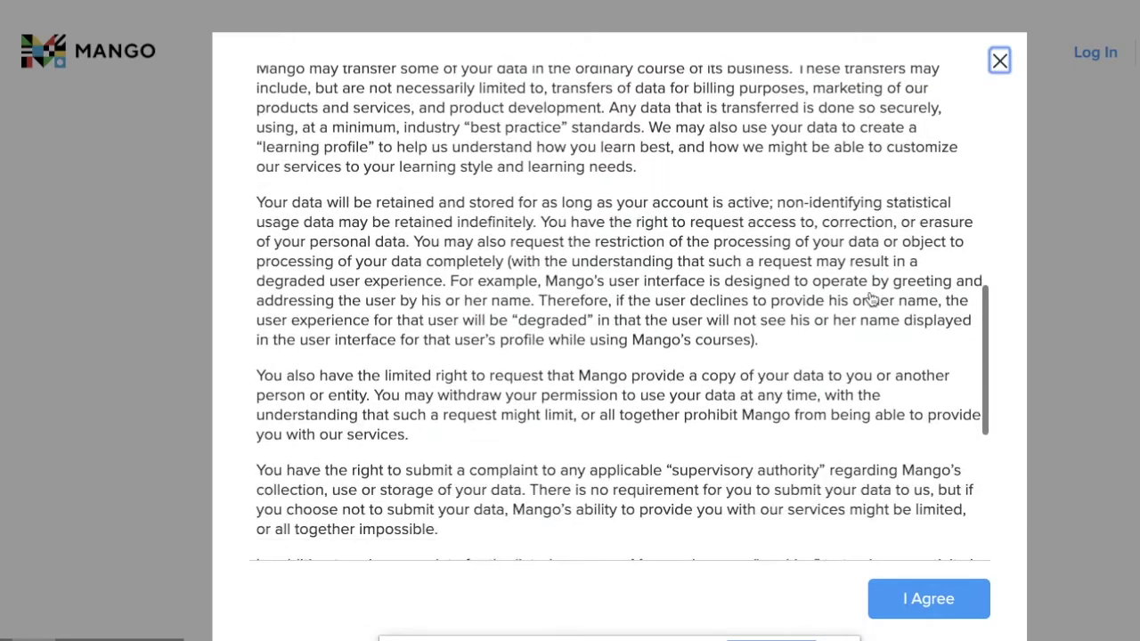
scroll(871, 299, "up", 10)
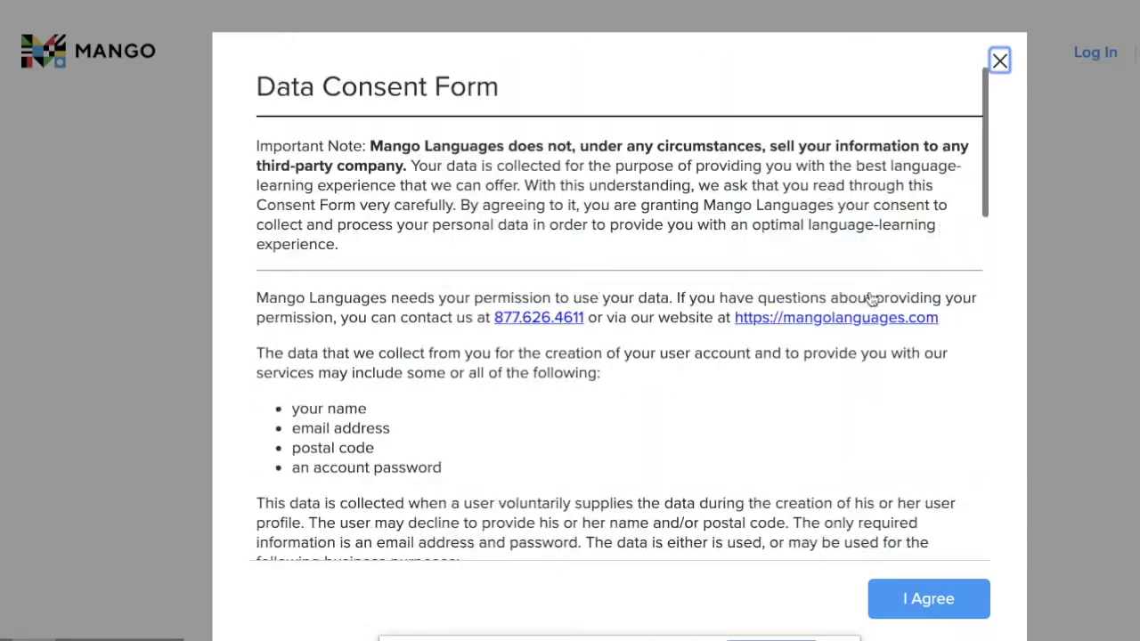
left_click(928, 599)
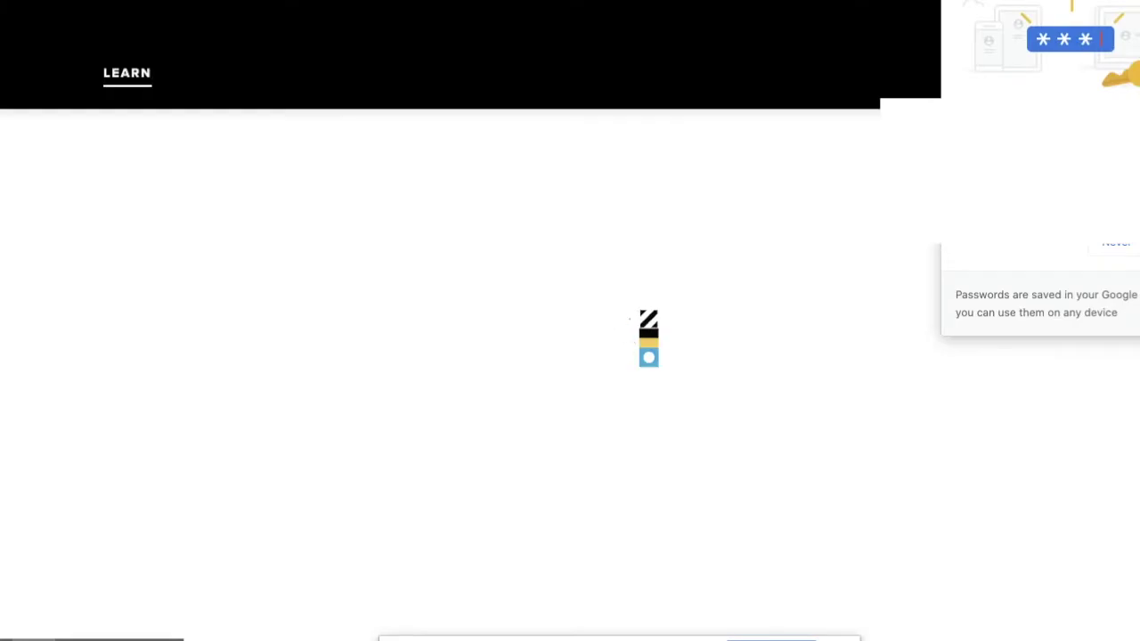
left_click(805, 221)
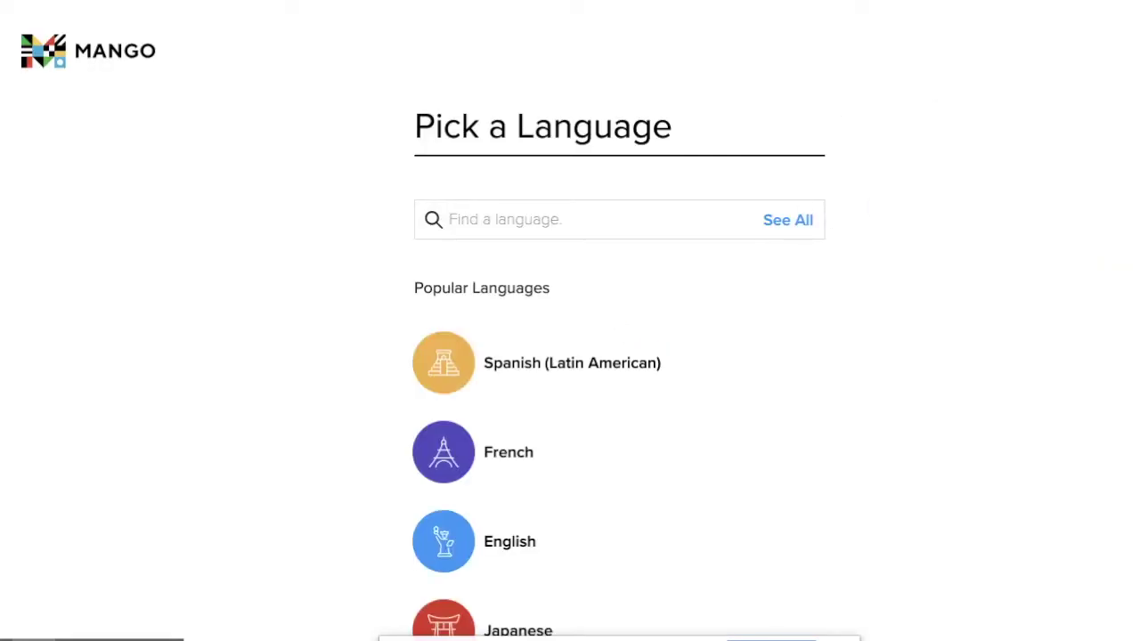
Choose the Spanish (Latin American) course from Popular Languages and start its first lesson
scroll(878, 419, "down", 3)
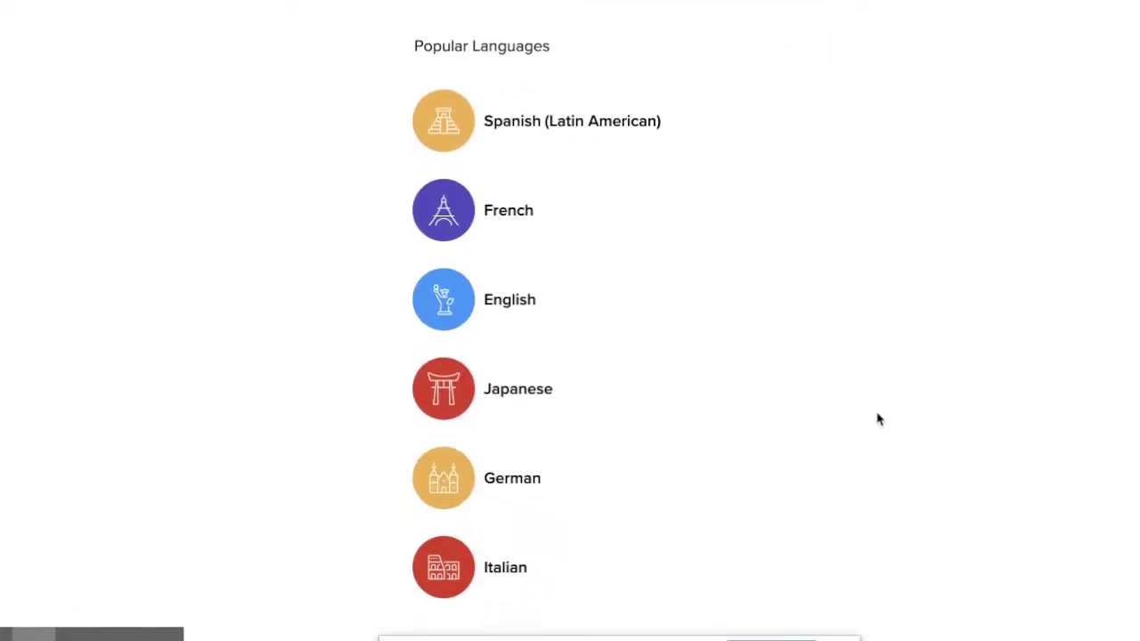
scroll(877, 419, "up", 3)
left_click(634, 353)
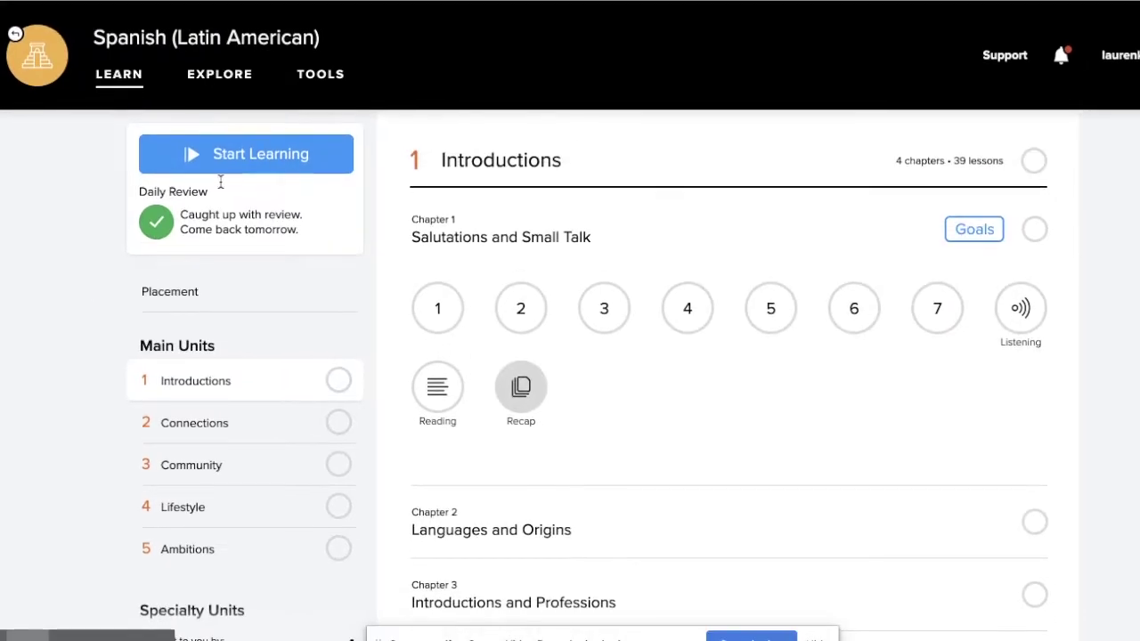
left_click(224, 153)
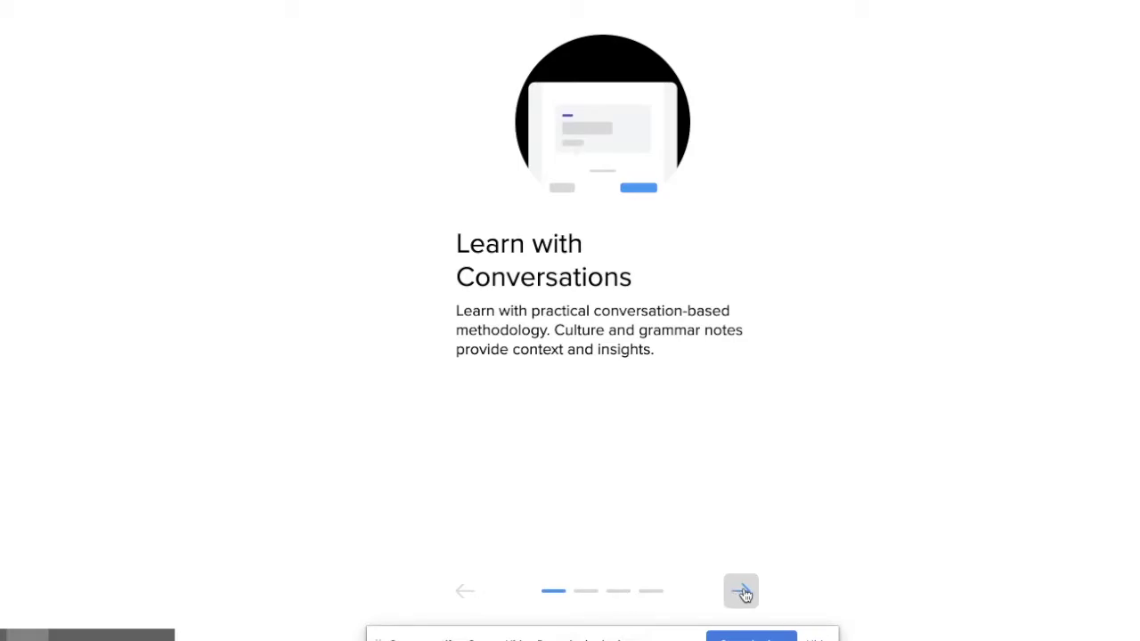
Go through the tutorial cards to the Lesson 1 overview and begin the Lesson 1 conversation
left_click(744, 595)
left_click(744, 594)
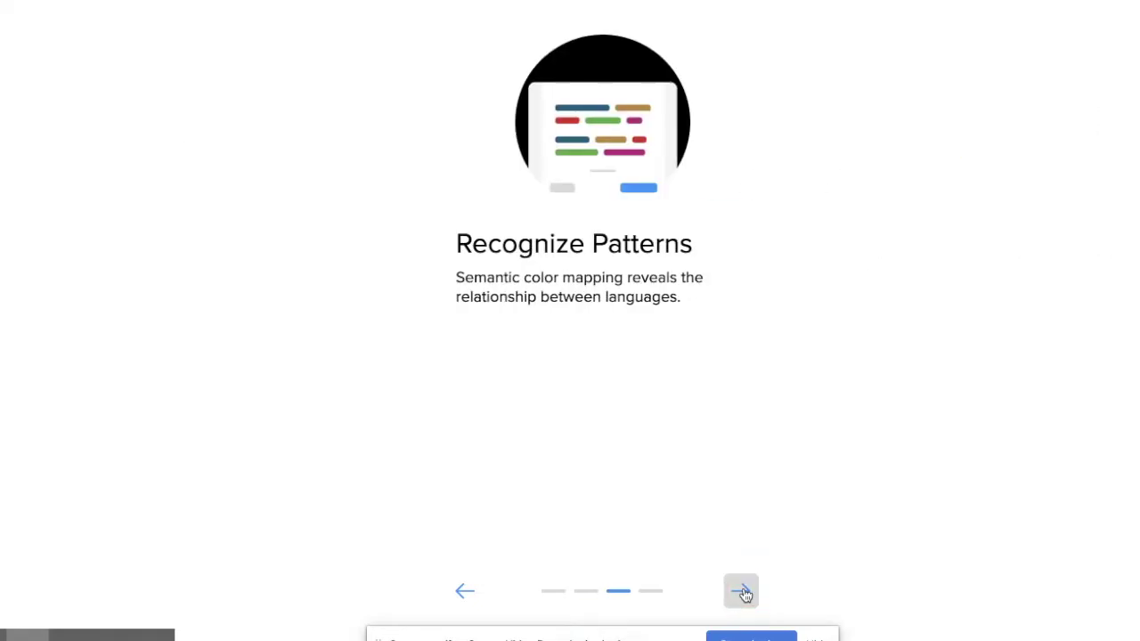
left_click(744, 594)
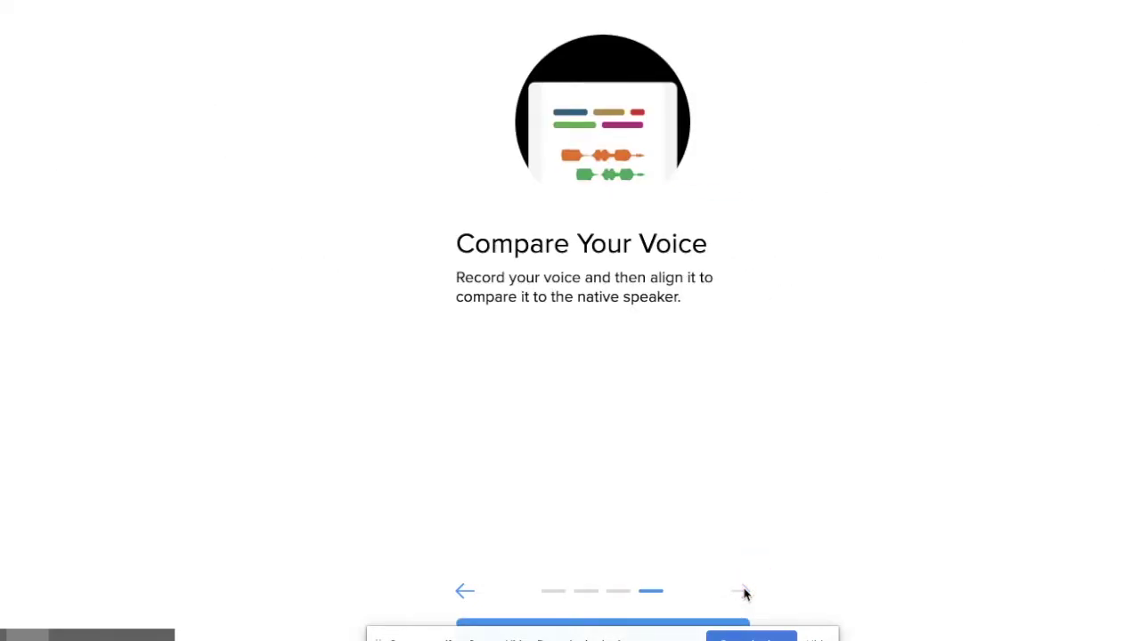
left_click(726, 616)
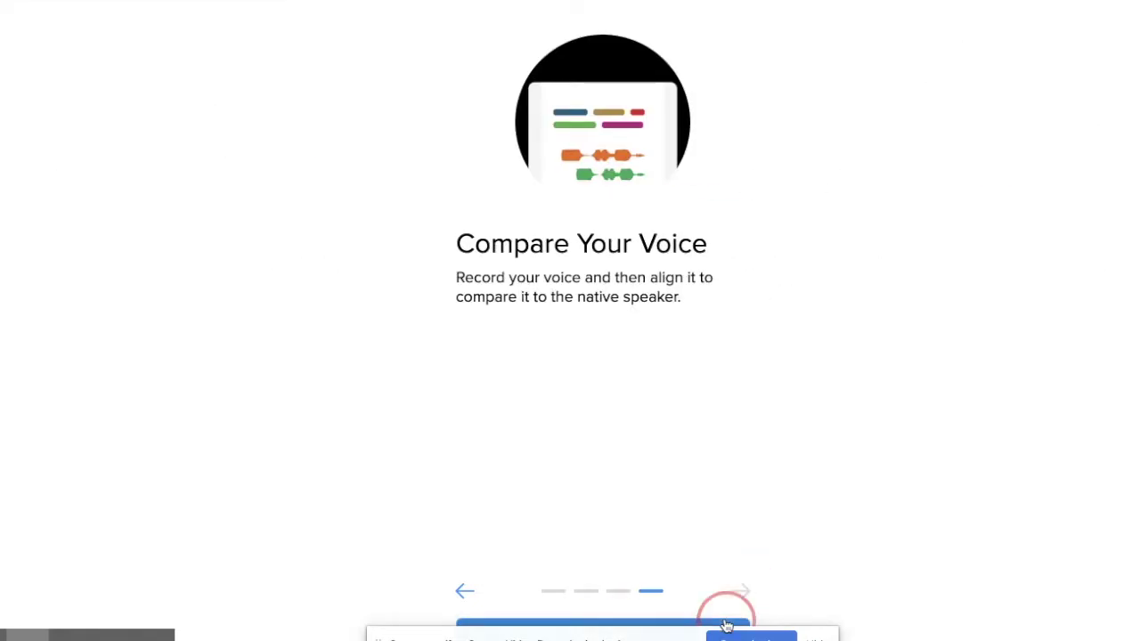
left_click(884, 610)
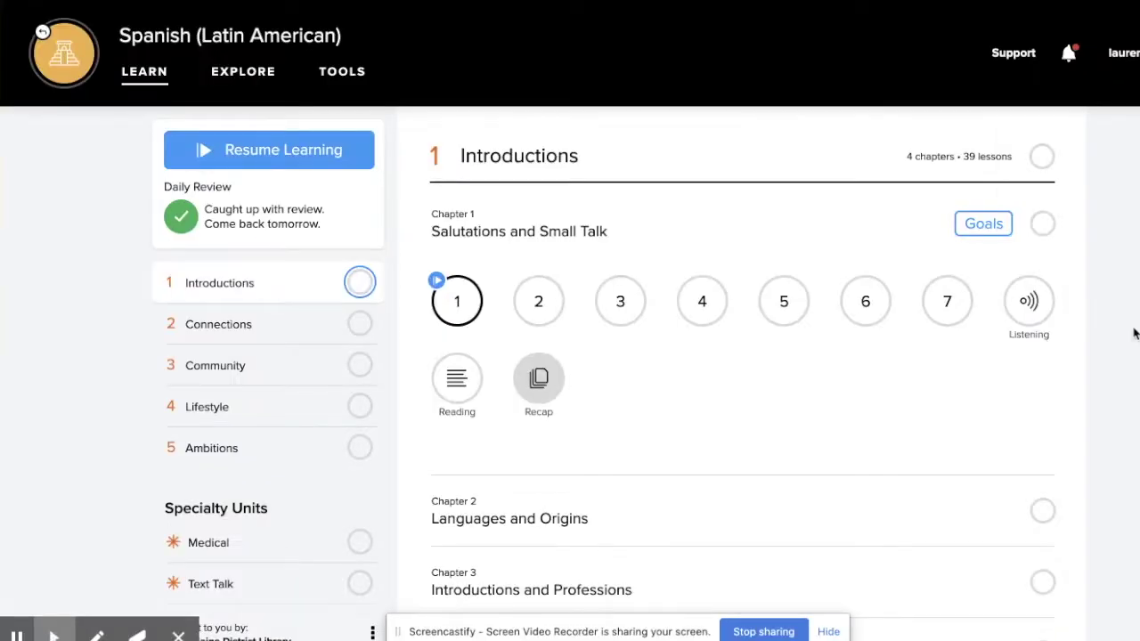
Scroll the Spanish Introductions unit and expand the Currency and Counting chapter
scroll(205, 281, "down", 1)
scroll(205, 280, "down", 2)
scroll(204, 284, "up", 2)
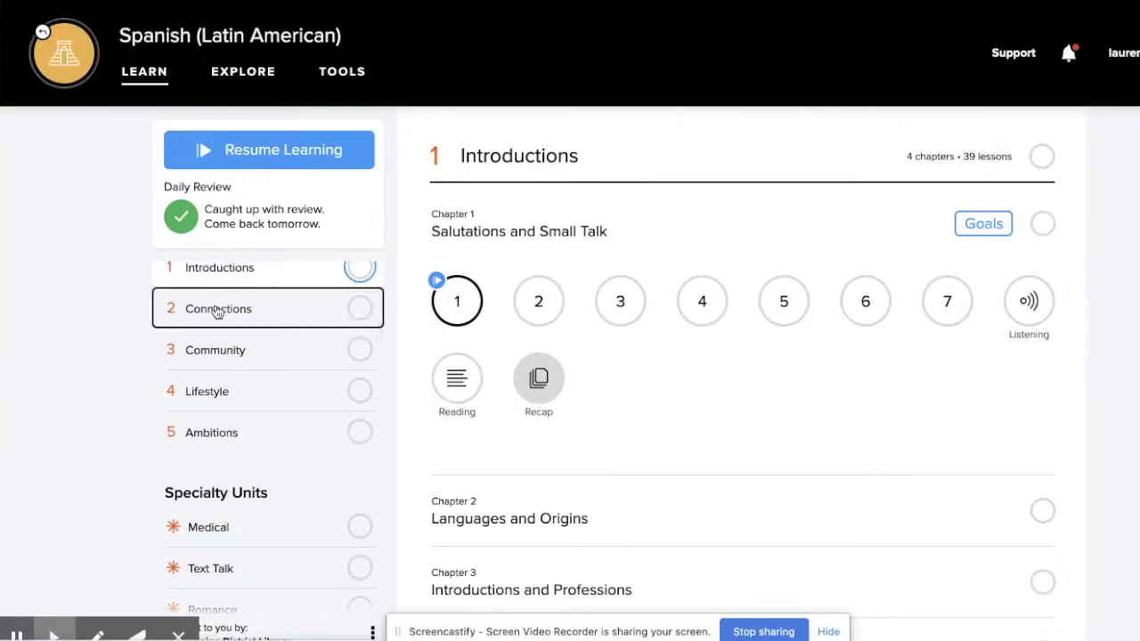
scroll(116, 429, "down", 2)
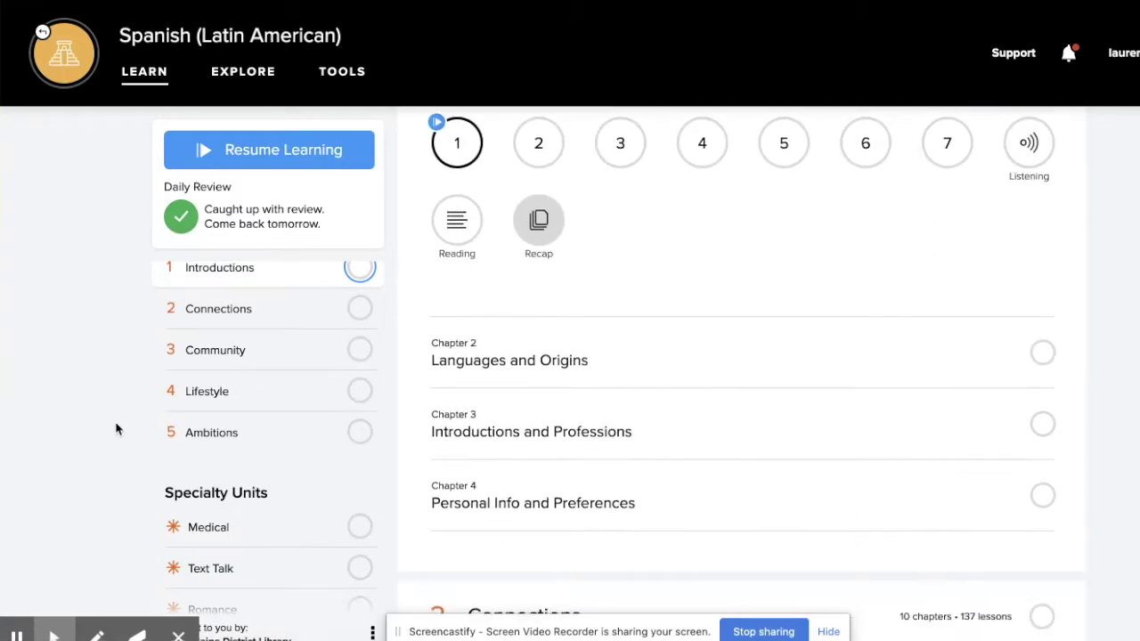
scroll(275, 429, "down", 3)
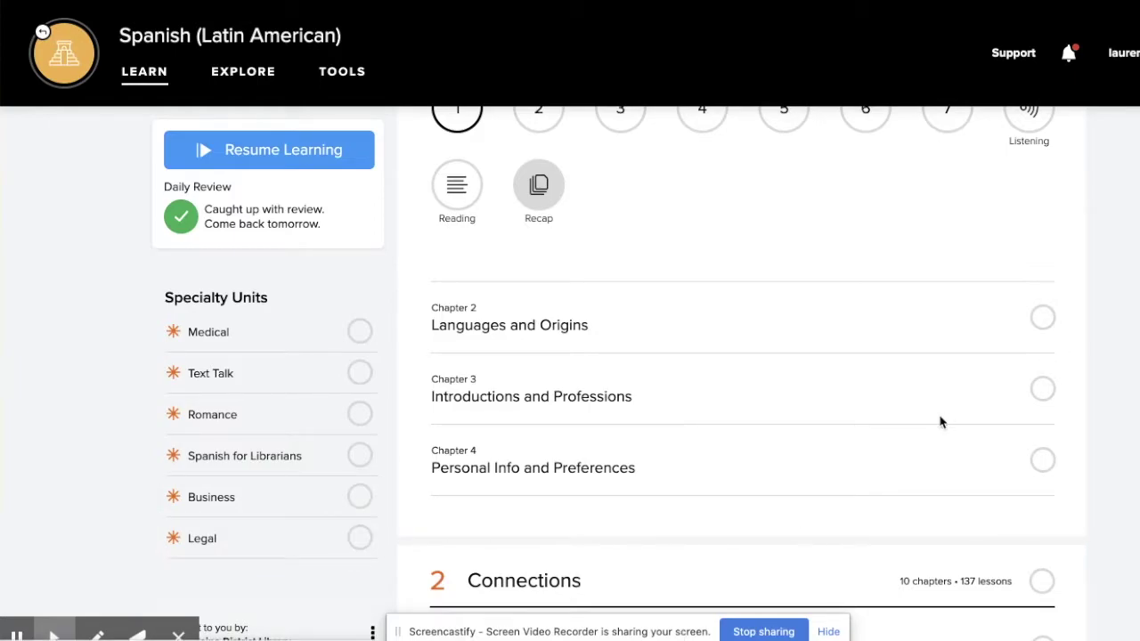
scroll(941, 422, "down", 2)
scroll(941, 422, "down", 1)
scroll(872, 256, "down", 1)
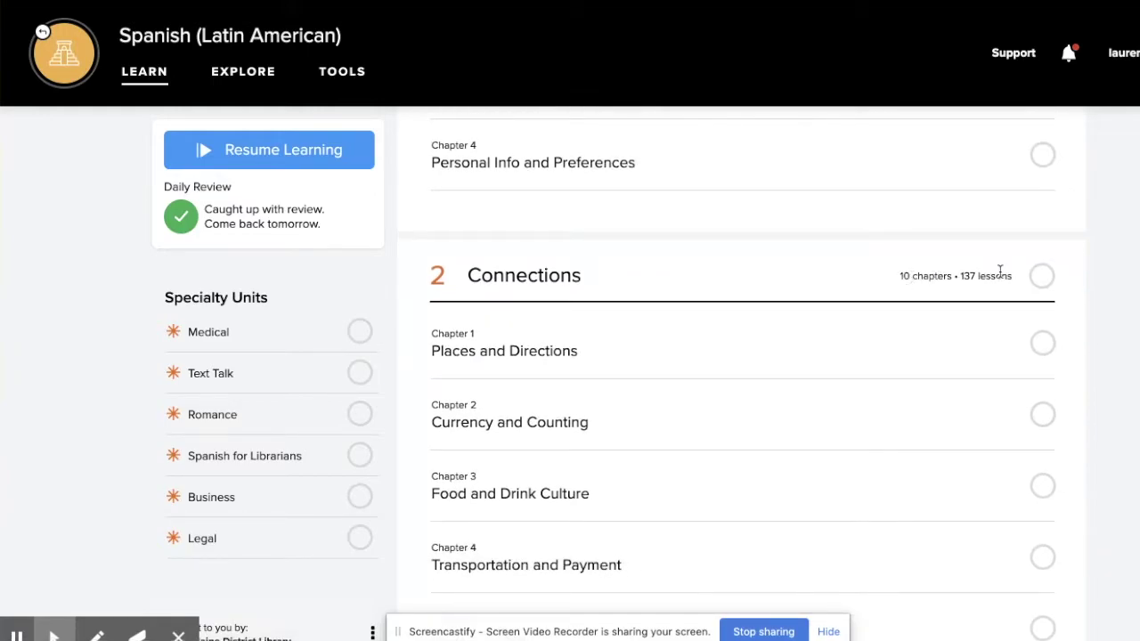
scroll(921, 339, "down", 2)
left_click(503, 257)
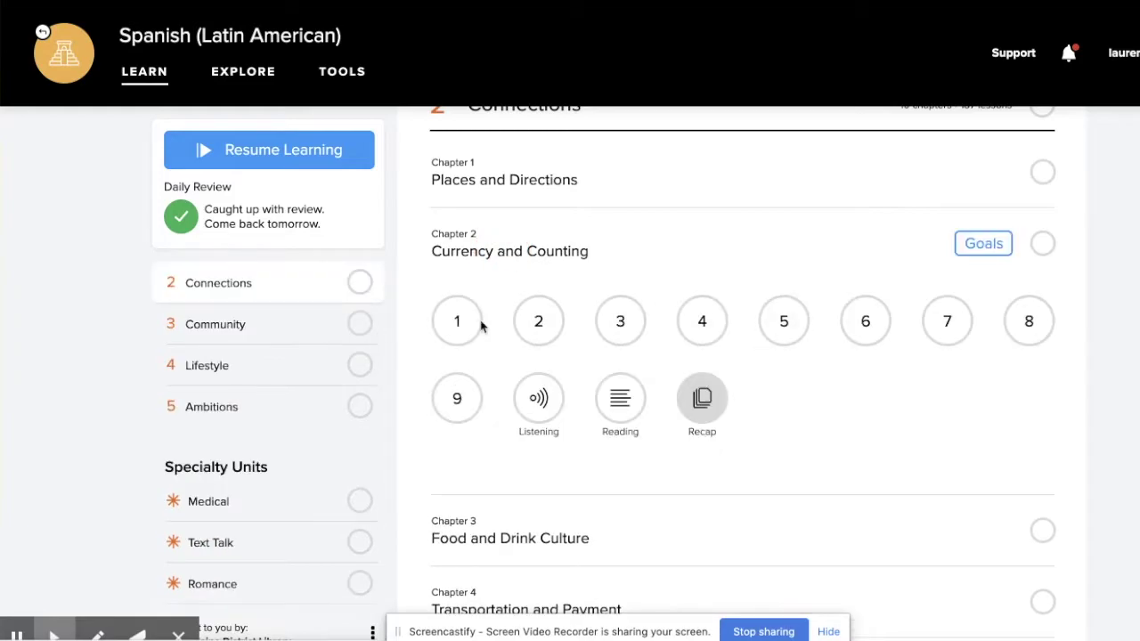
Expand Chapter 7, Compliments and Corrections, then return to the top of the Learn page
scroll(906, 434, "down", 2)
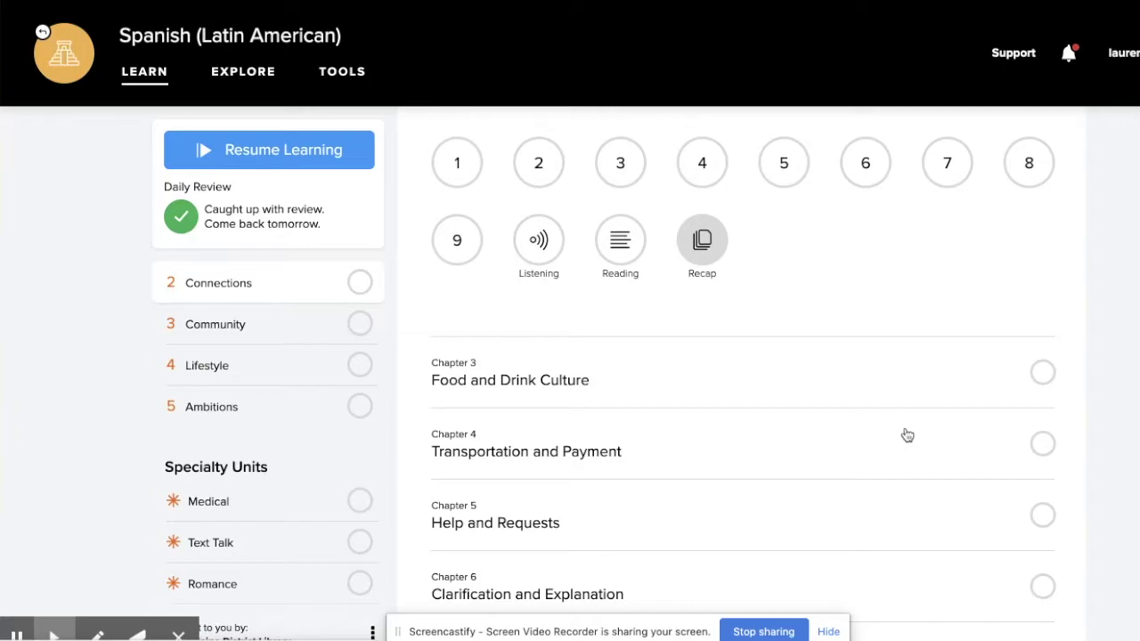
scroll(905, 435, "up", 2)
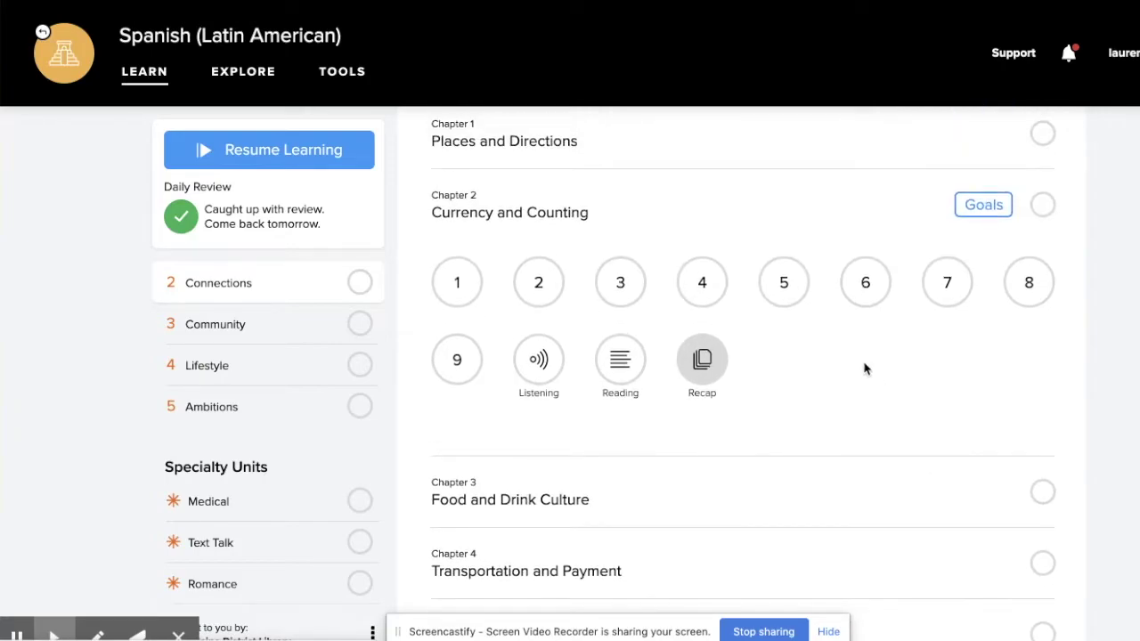
scroll(864, 369, "down", 1)
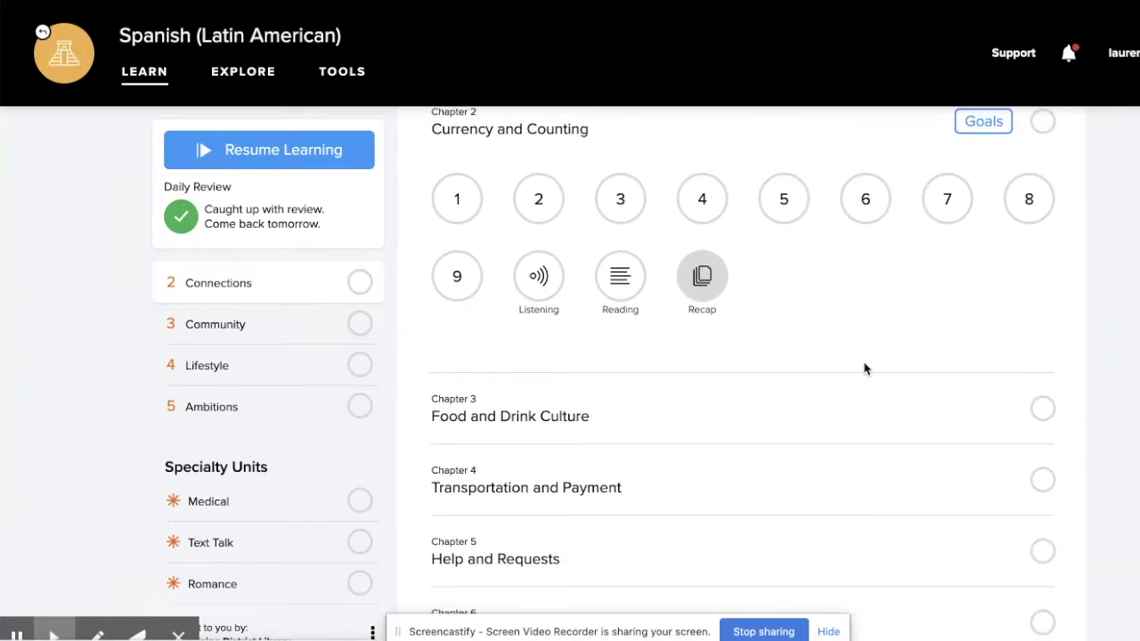
scroll(864, 369, "down", 3)
left_click(592, 450)
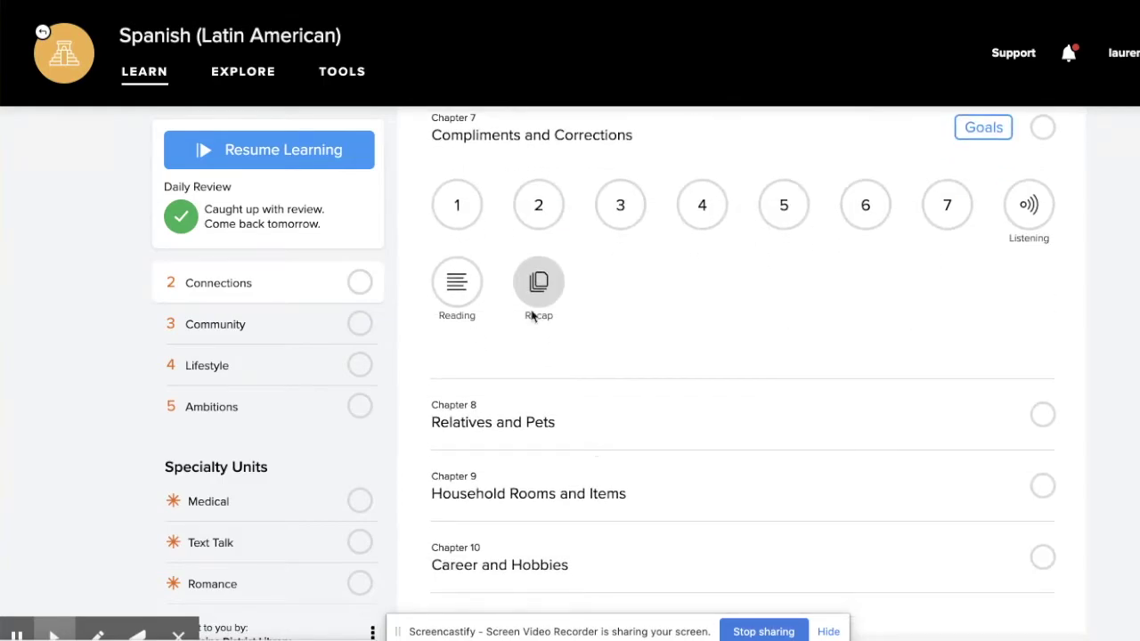
left_click(144, 71)
left_click(146, 75)
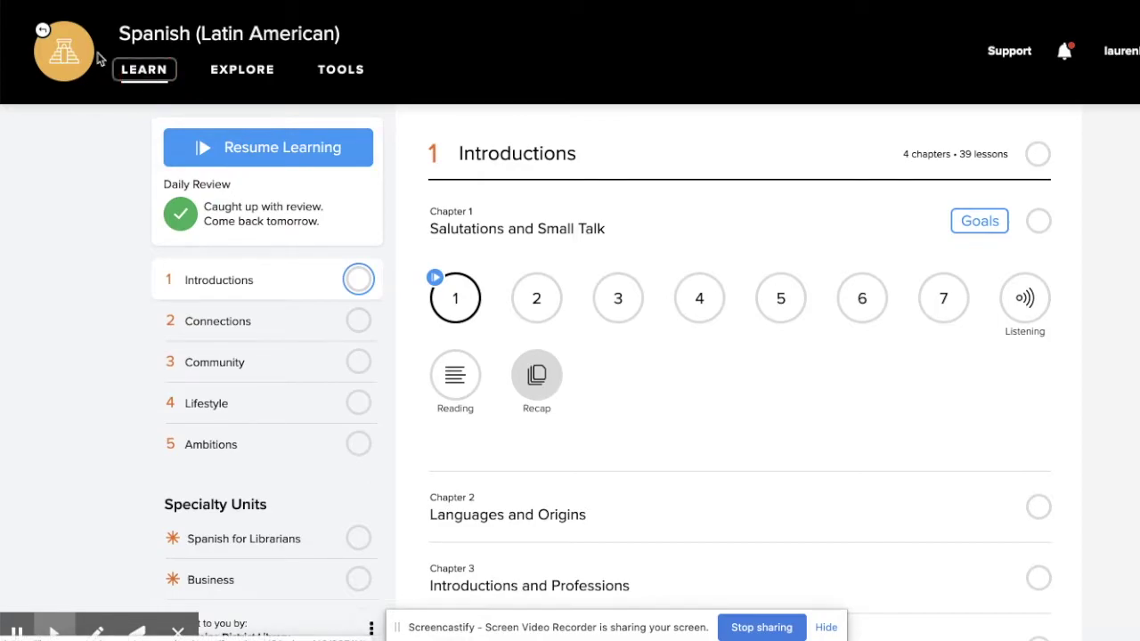
left_click(42, 33)
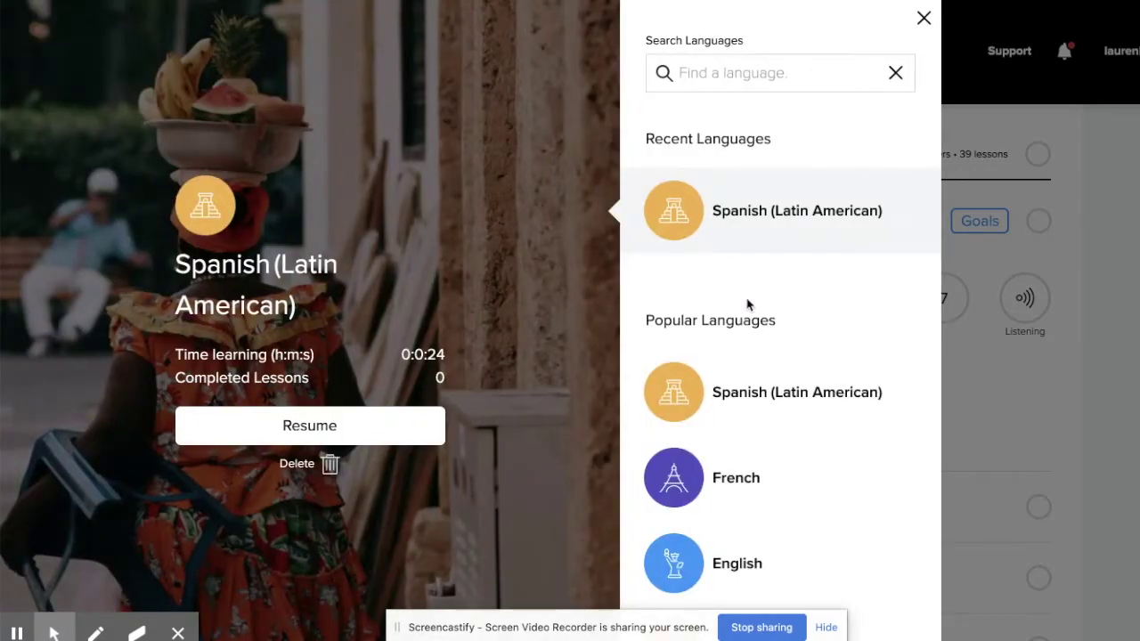
Switch the course to French from the language list and begin learning it
left_click(745, 72)
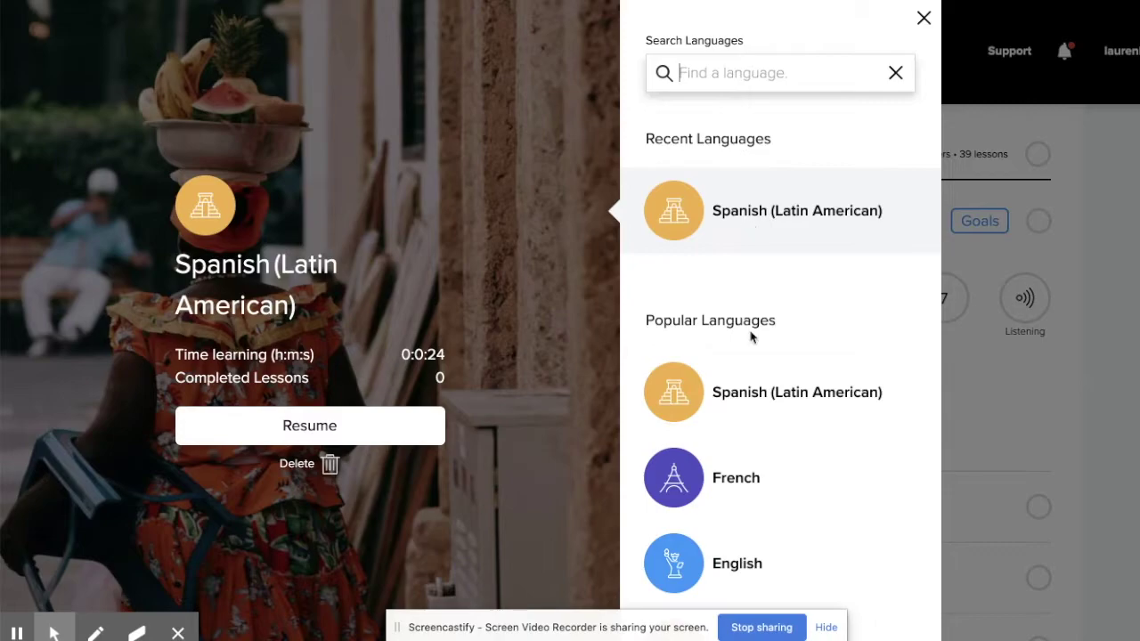
scroll(751, 337, "down", 3)
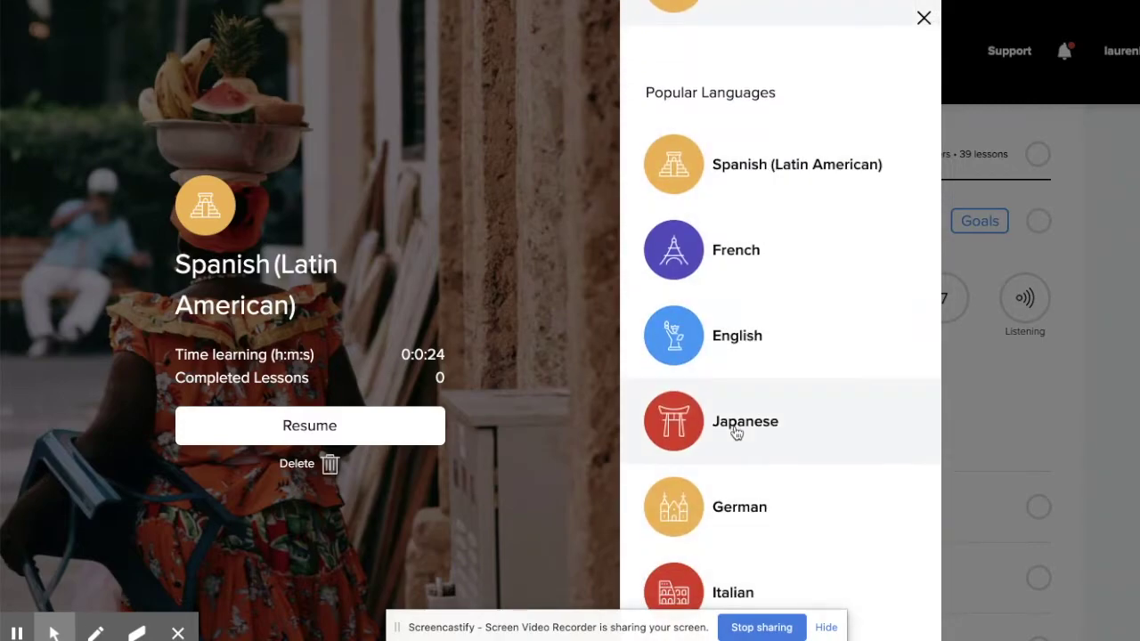
scroll(735, 433, "down", 2)
scroll(733, 433, "up", 1)
scroll(732, 433, "down", 2)
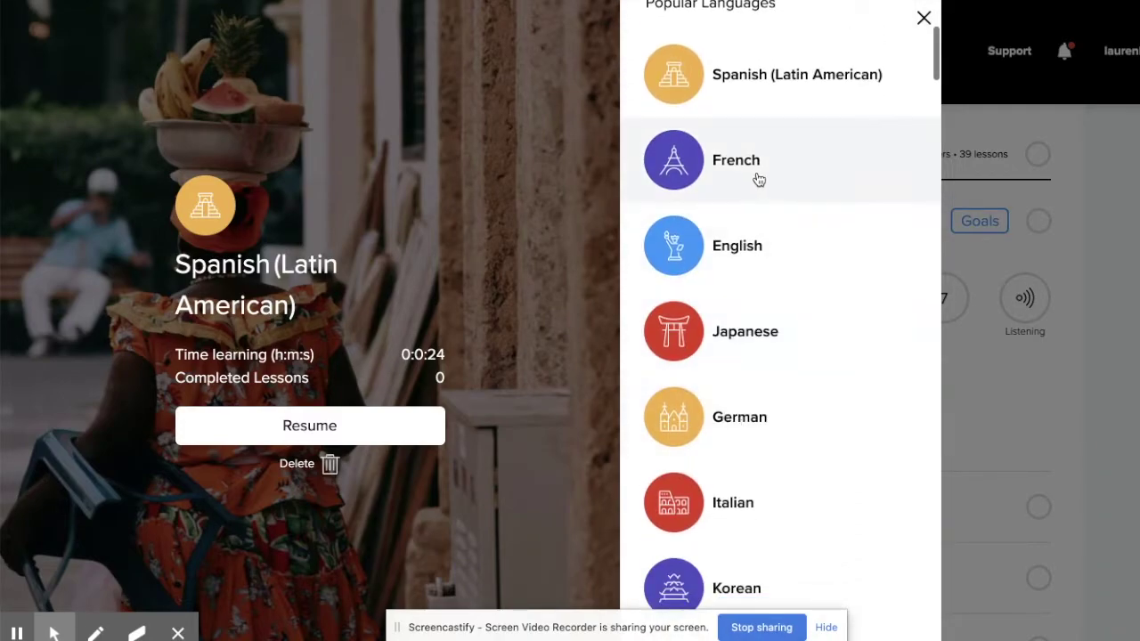
left_click(759, 179)
left_click(323, 405)
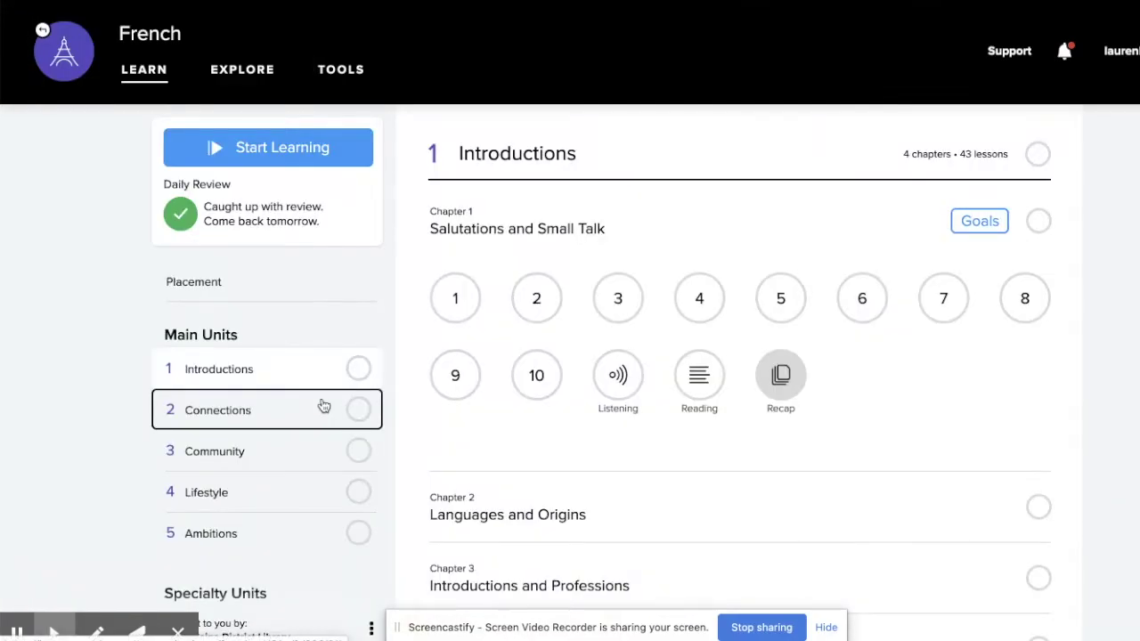
Browse the Mango Premiere films on the Explore page, then go to the translation Tools page
left_click(246, 70)
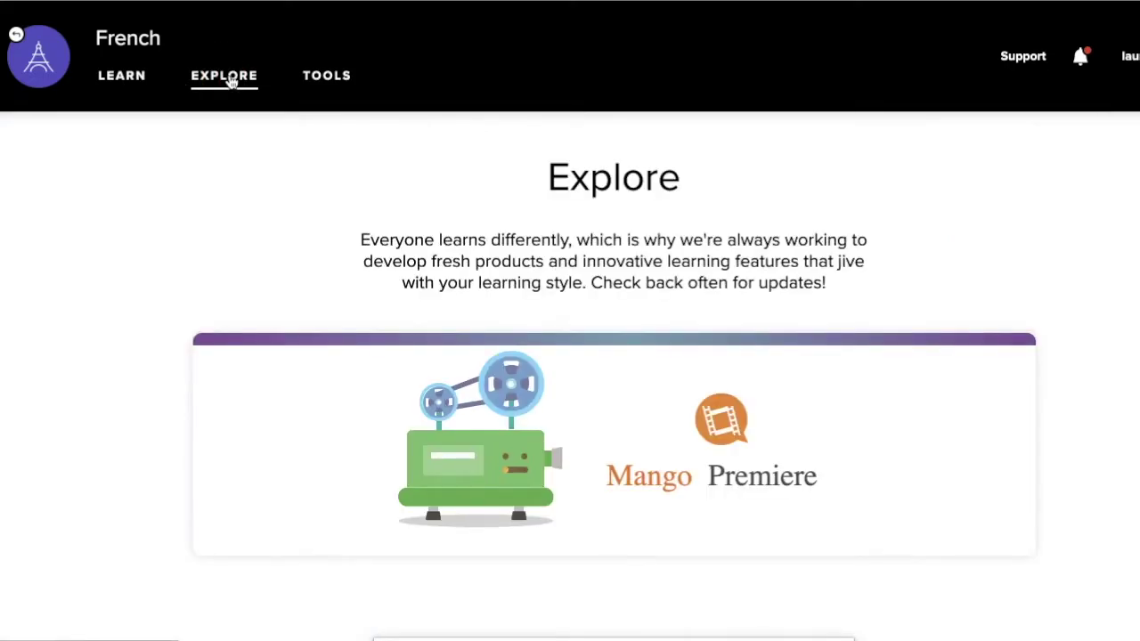
left_click(725, 450)
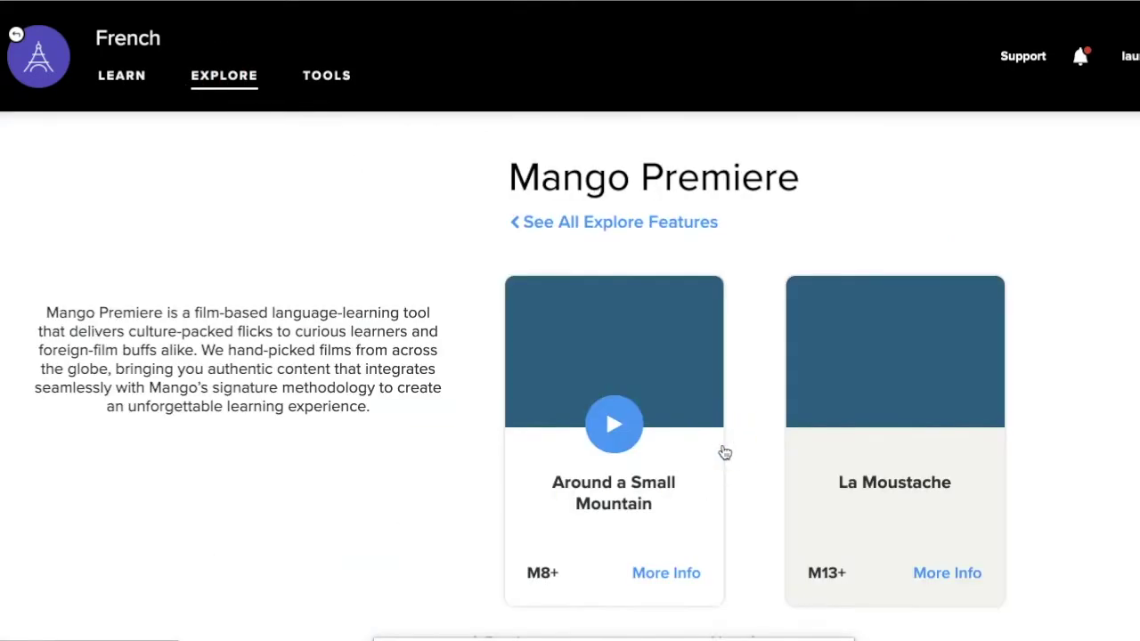
scroll(757, 426, "down", 2)
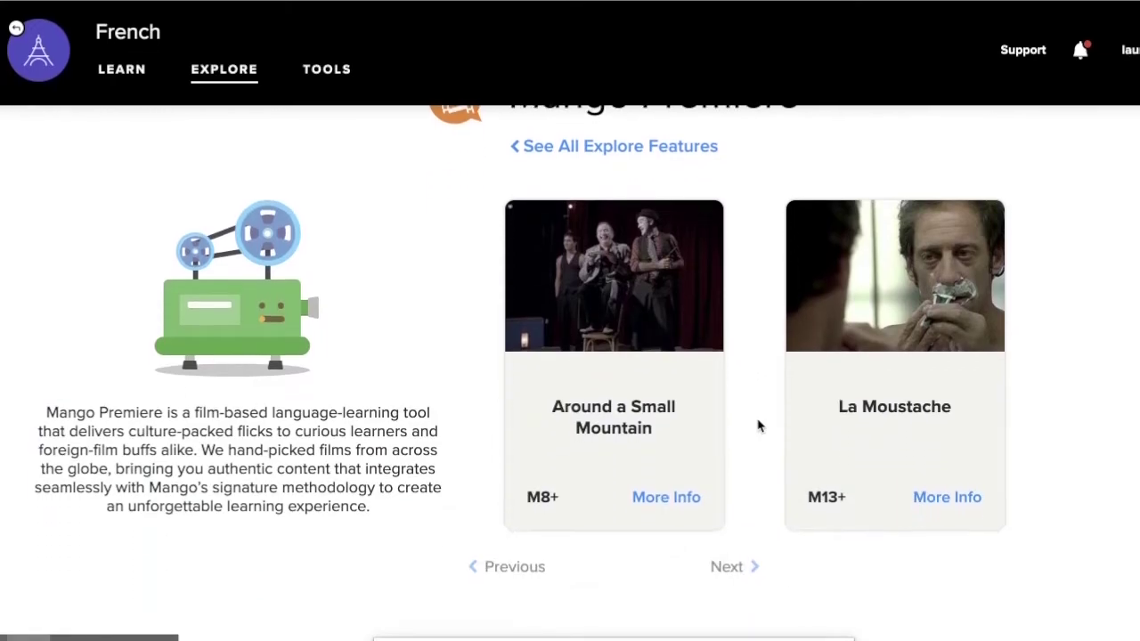
scroll(758, 425, "up", 1)
scroll(758, 425, "up", 1)
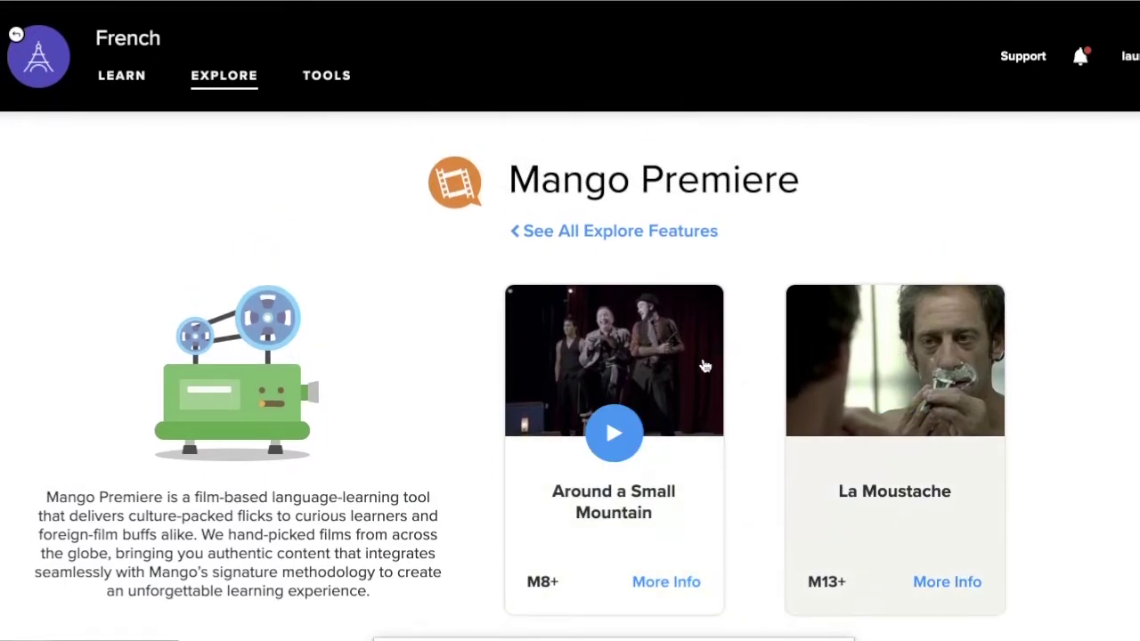
left_click(319, 85)
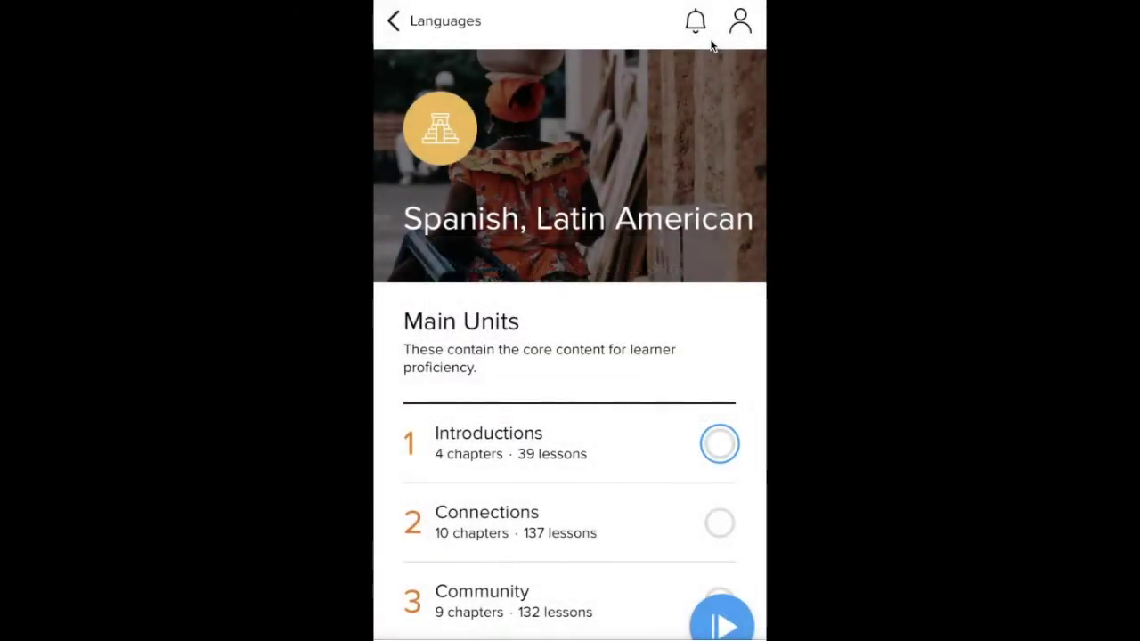
Scroll through the Spanish, Latin American Main Units and return to the Recent Languages card
scroll(712, 45, "down", 3)
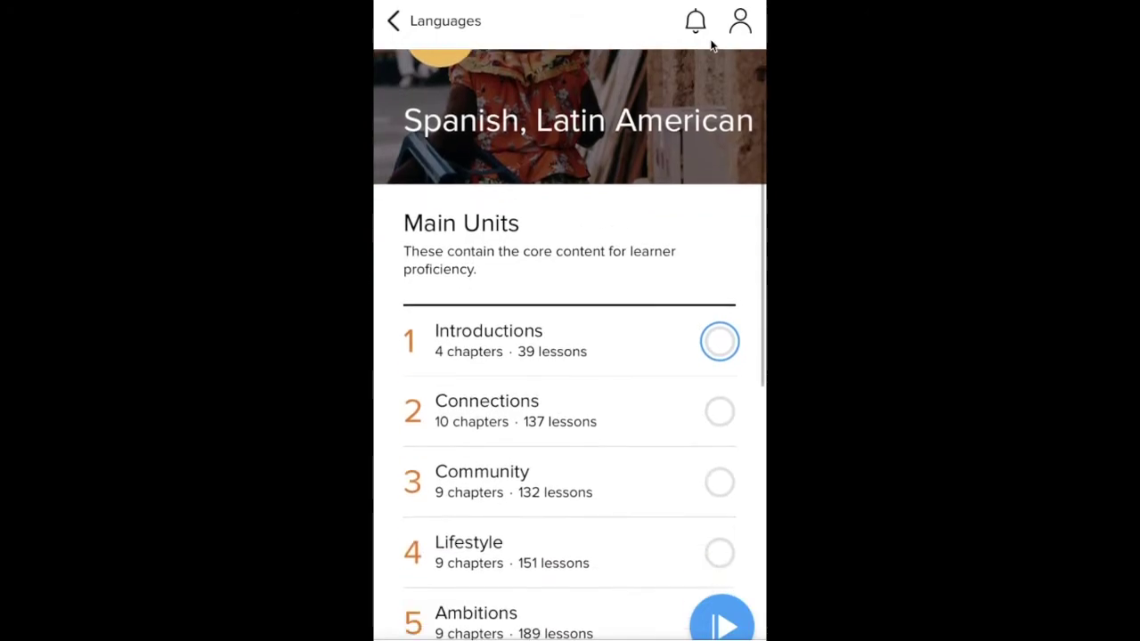
scroll(711, 44, "up", 3)
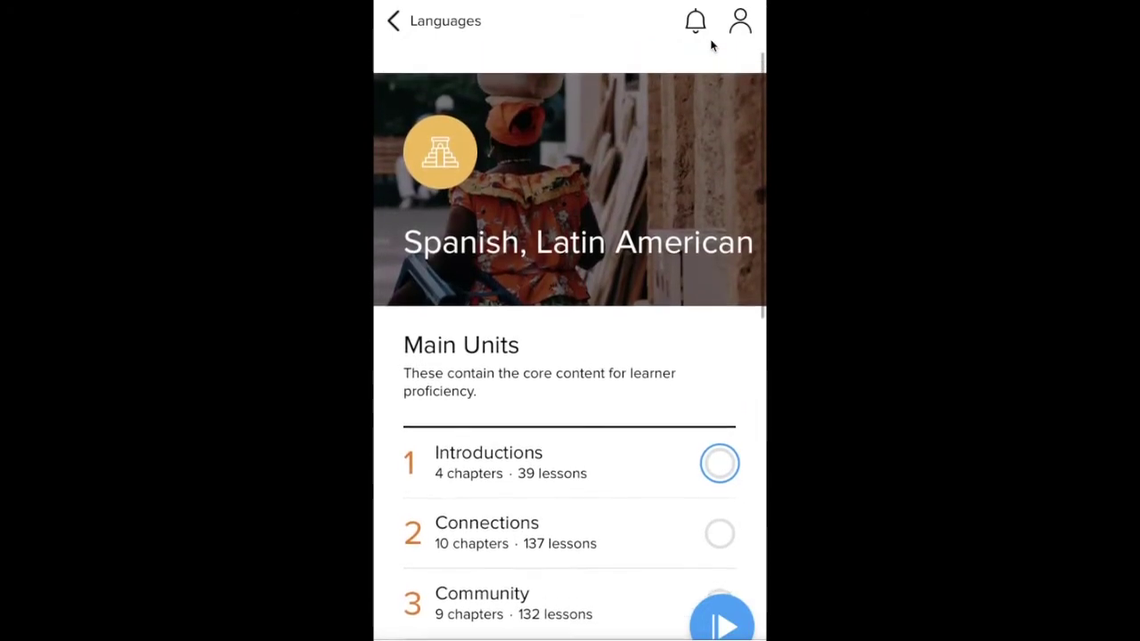
scroll(712, 44, "down", 2)
scroll(712, 45, "down", 1)
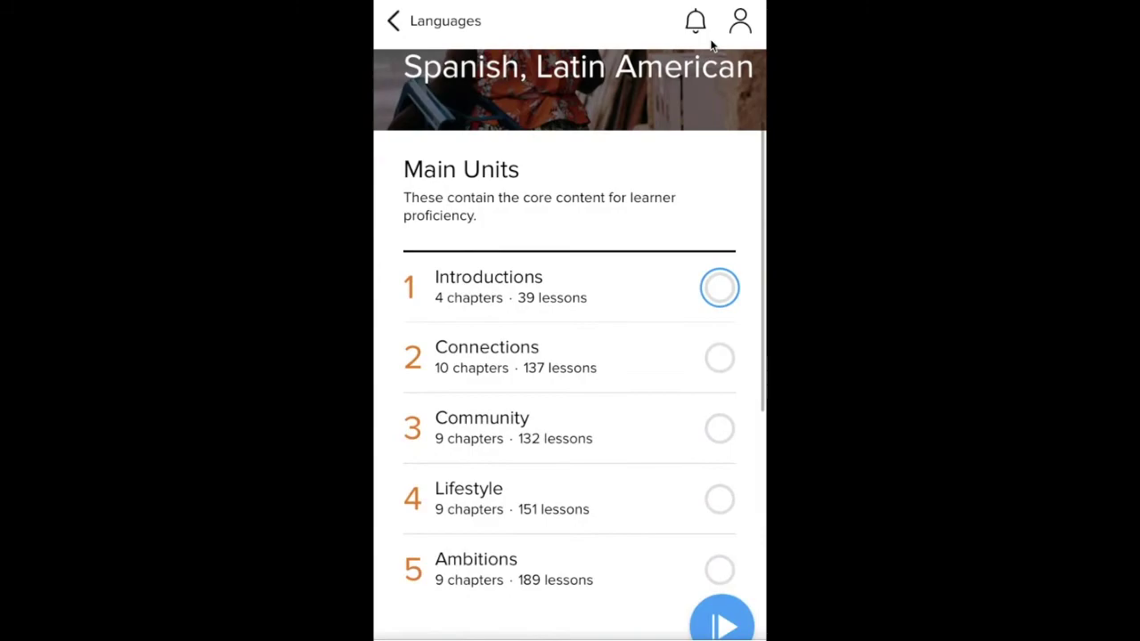
scroll(711, 45, "up", 3)
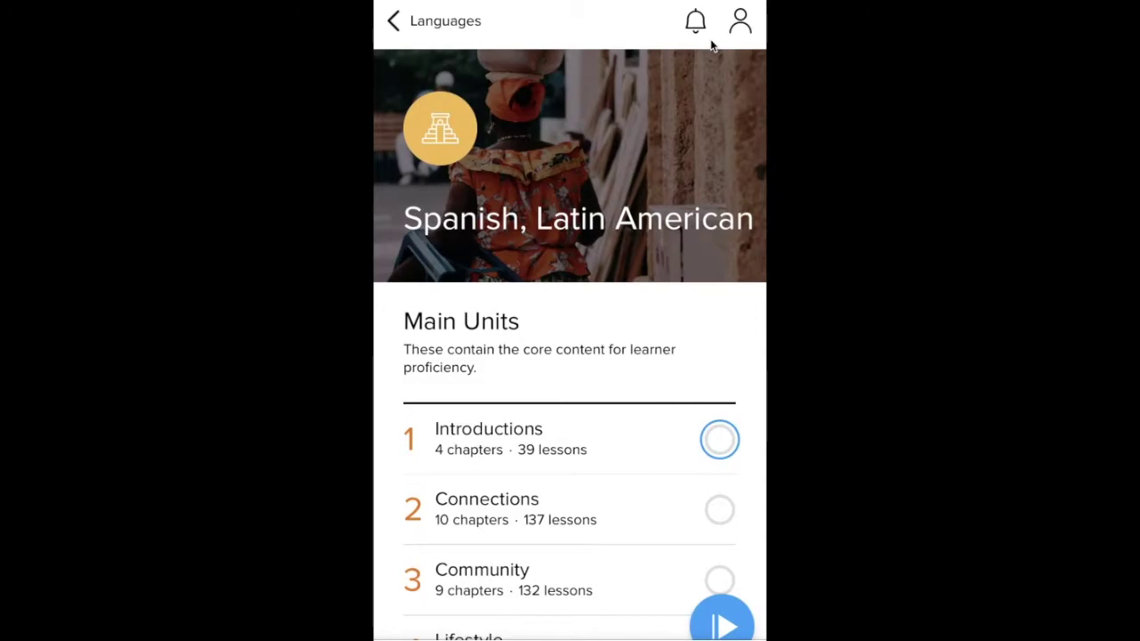
key("Escape")
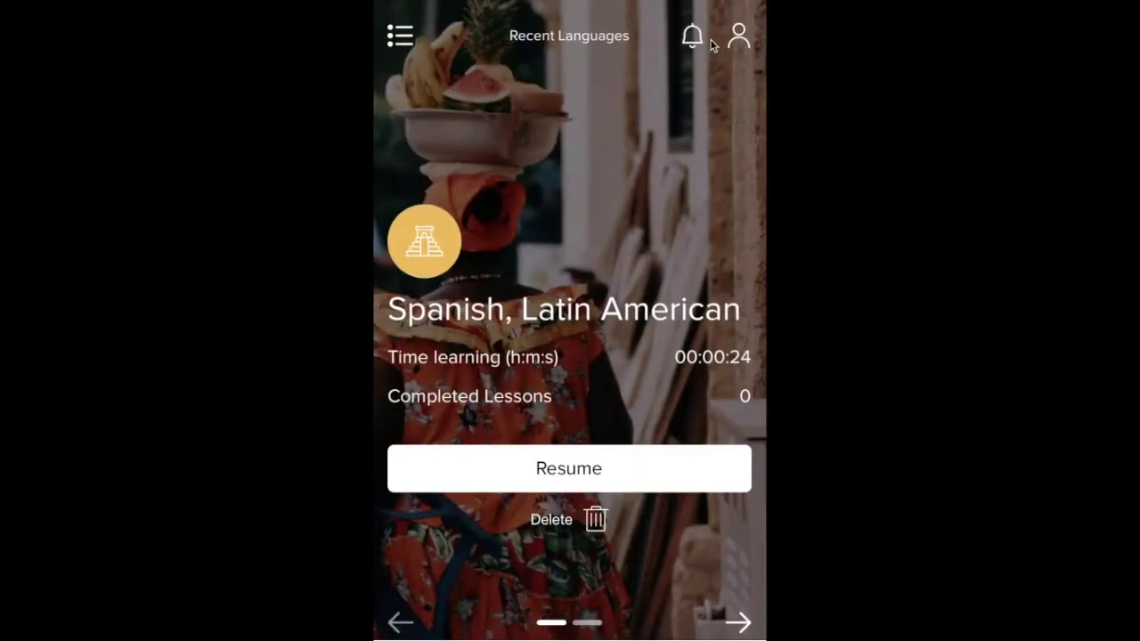
Scroll the language list and open the French course
scroll(570, 357, "down", 6)
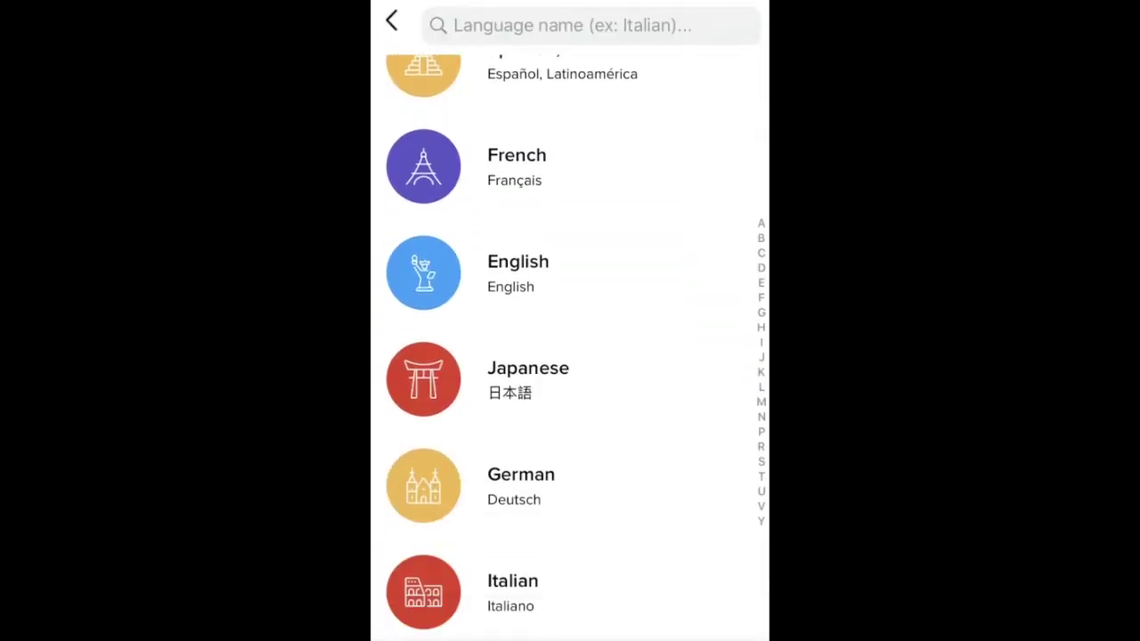
scroll(570, 357, "down", 6)
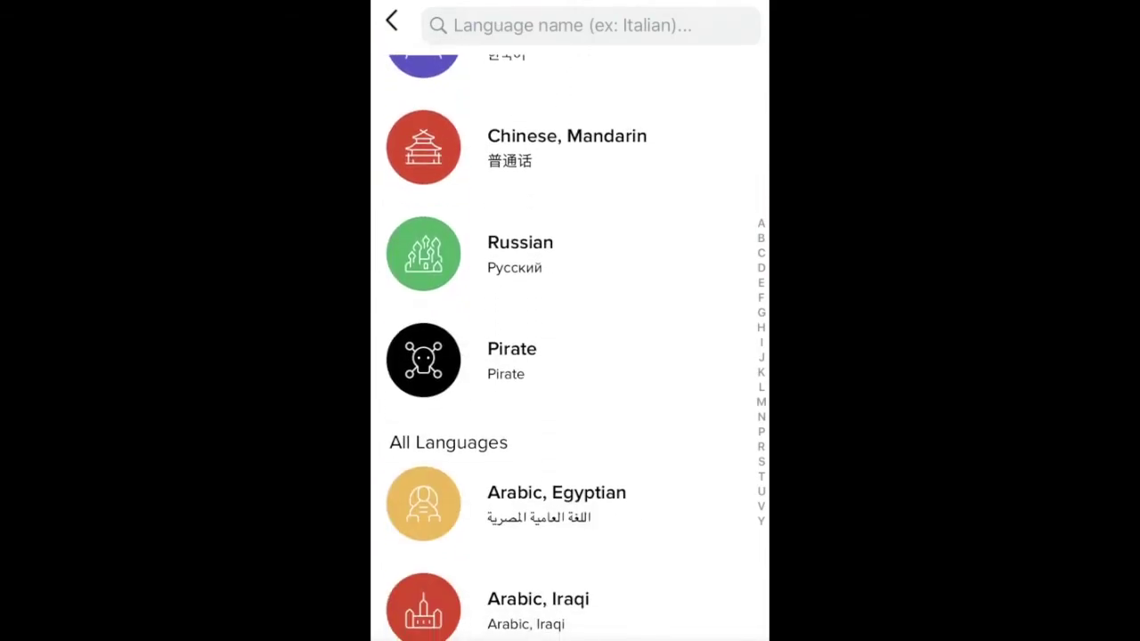
scroll(570, 356, "down", 2)
scroll(570, 356, "up", 10)
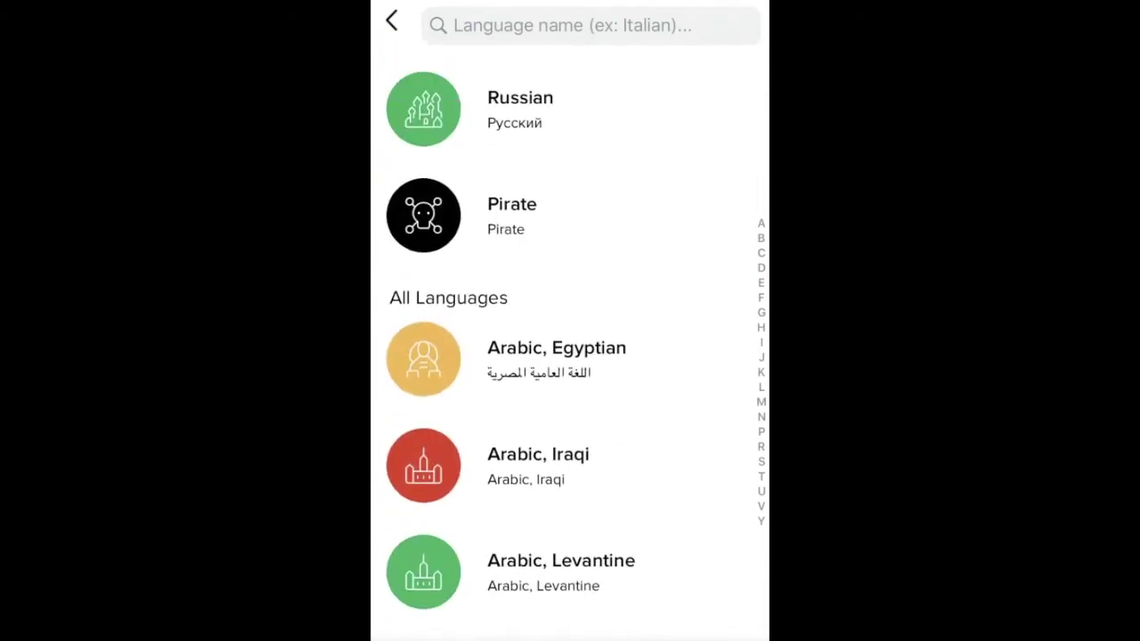
scroll(570, 356, "down", 2)
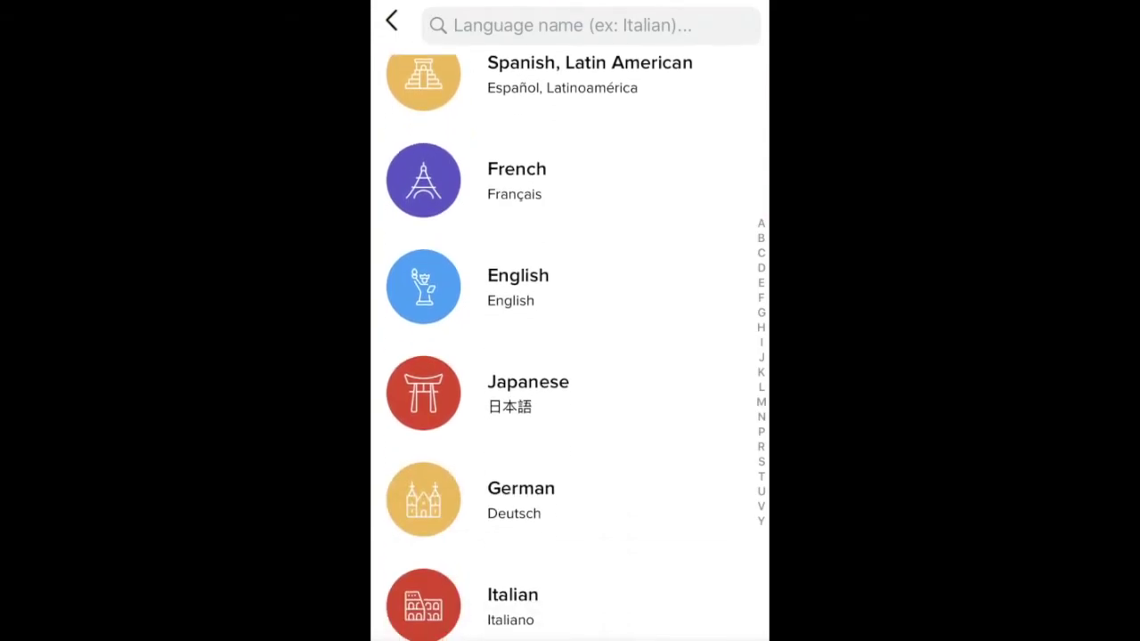
left_click(517, 181)
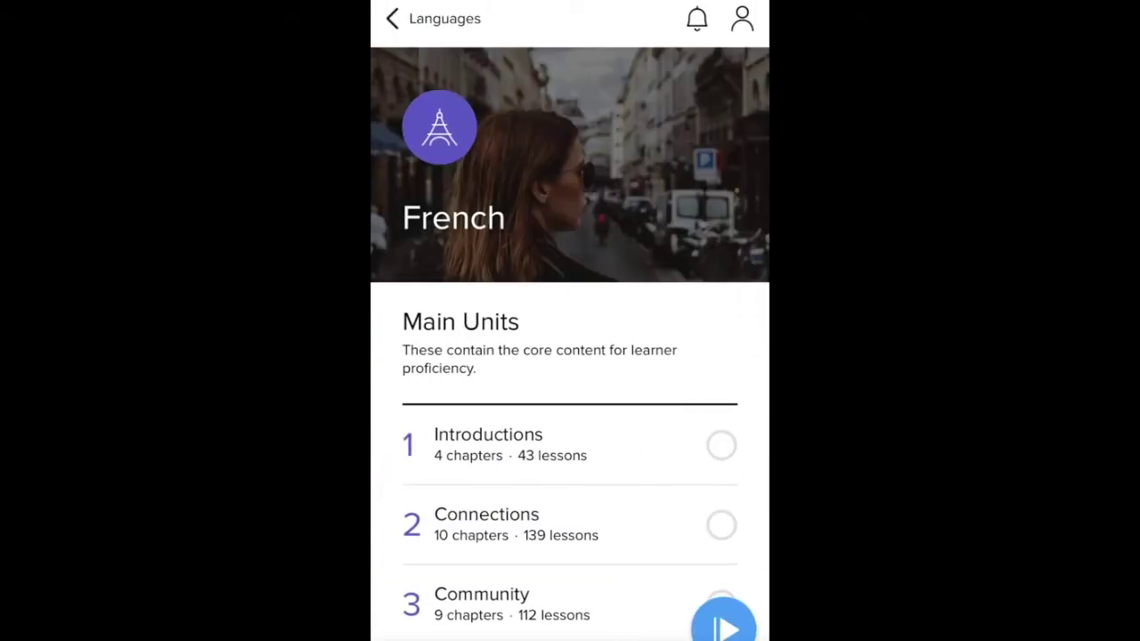
Scroll the French course units and start the first French lesson
scroll(569, 356, "down", 4)
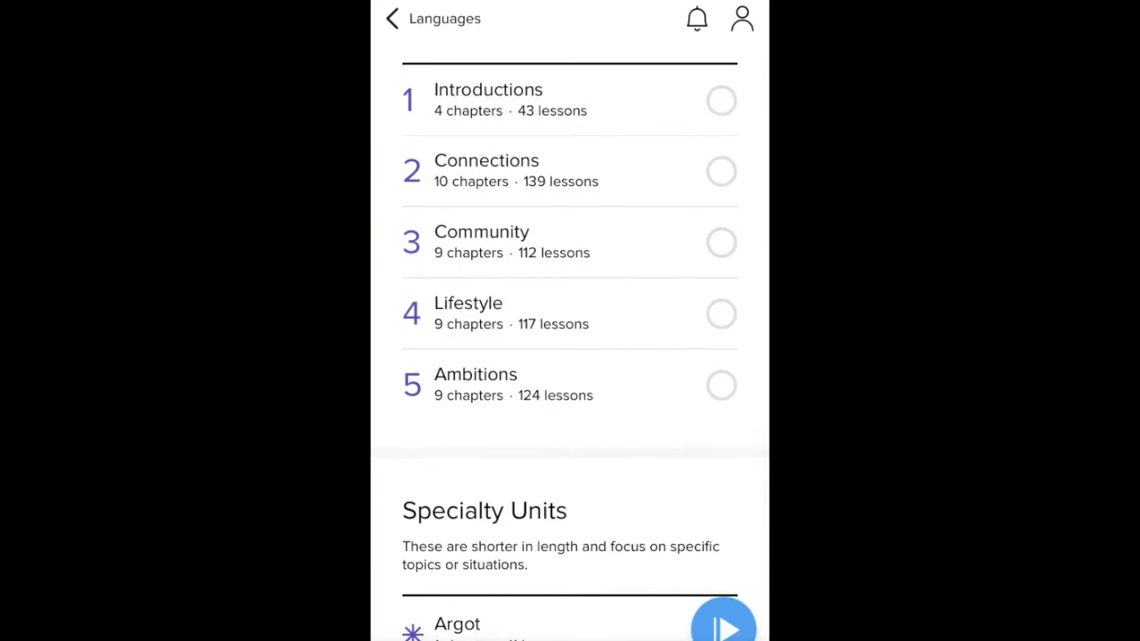
scroll(570, 356, "down", 2)
scroll(570, 356, "up", 4)
scroll(570, 357, "up", 3)
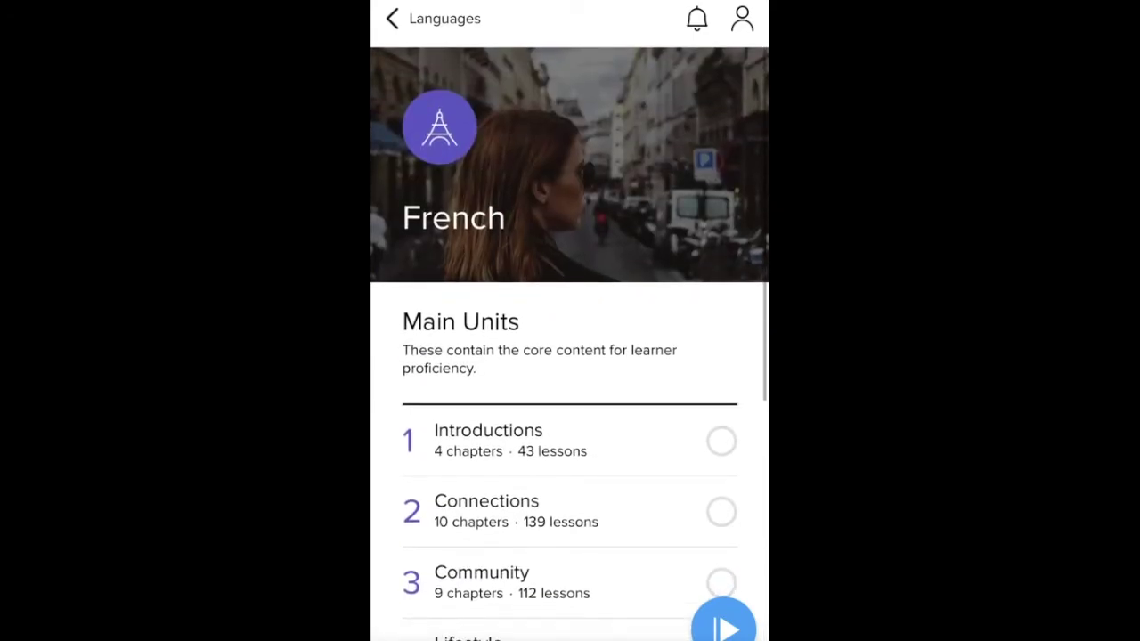
left_click(723, 626)
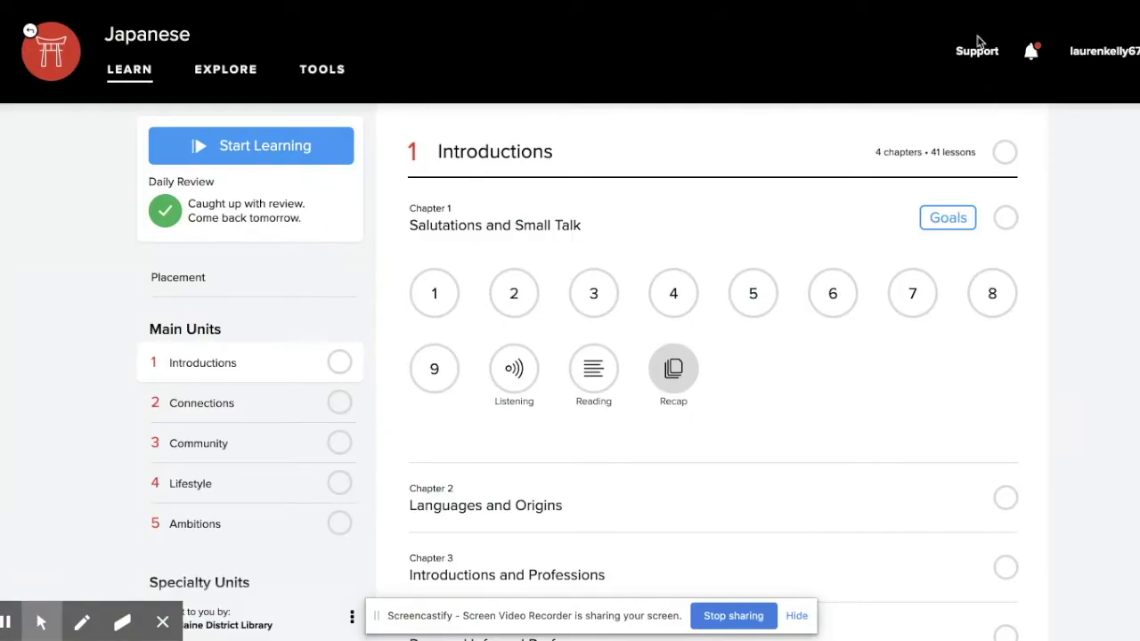
Open Mango's support page and browse help center categories like Troubleshooting and Error Messages
left_click(977, 54)
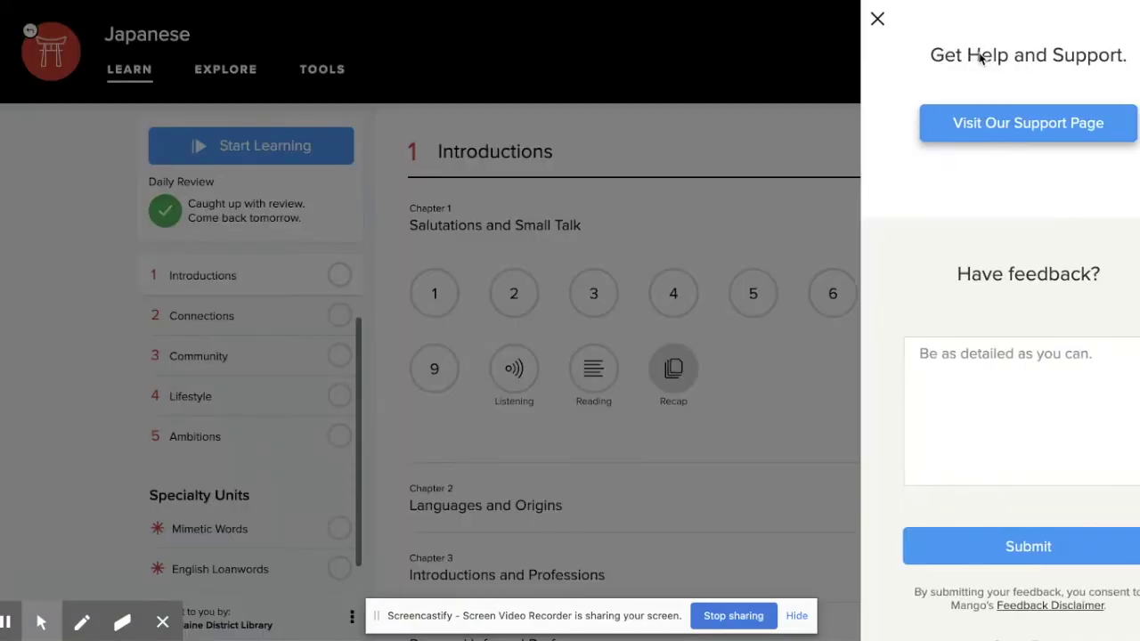
left_click(1018, 134)
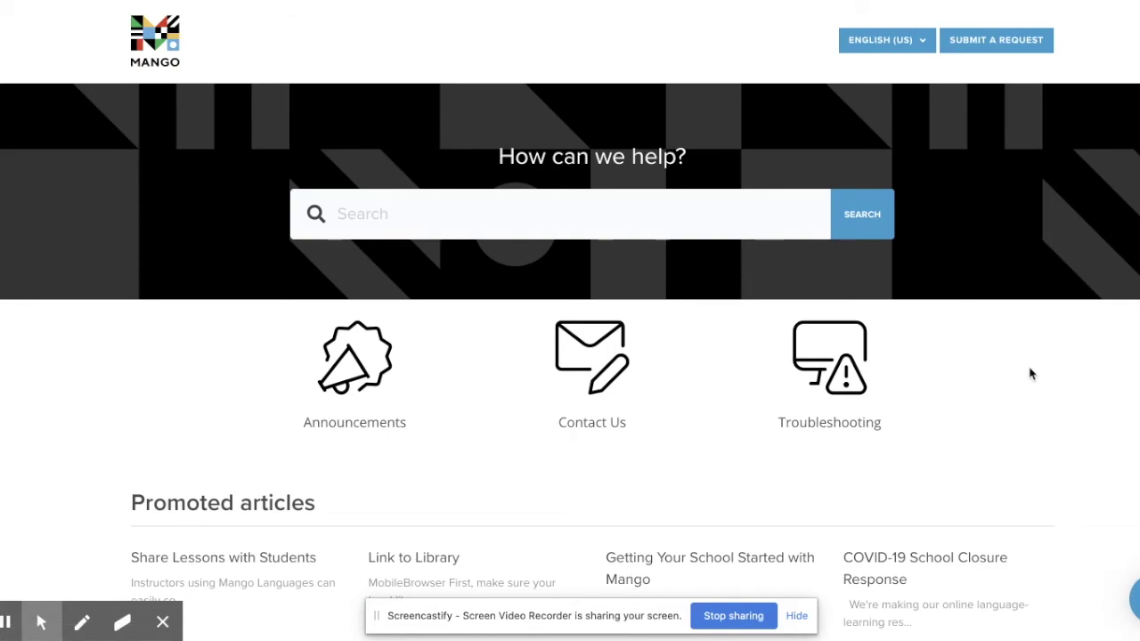
scroll(1030, 374, "down", 5)
scroll(1030, 374, "down", 4)
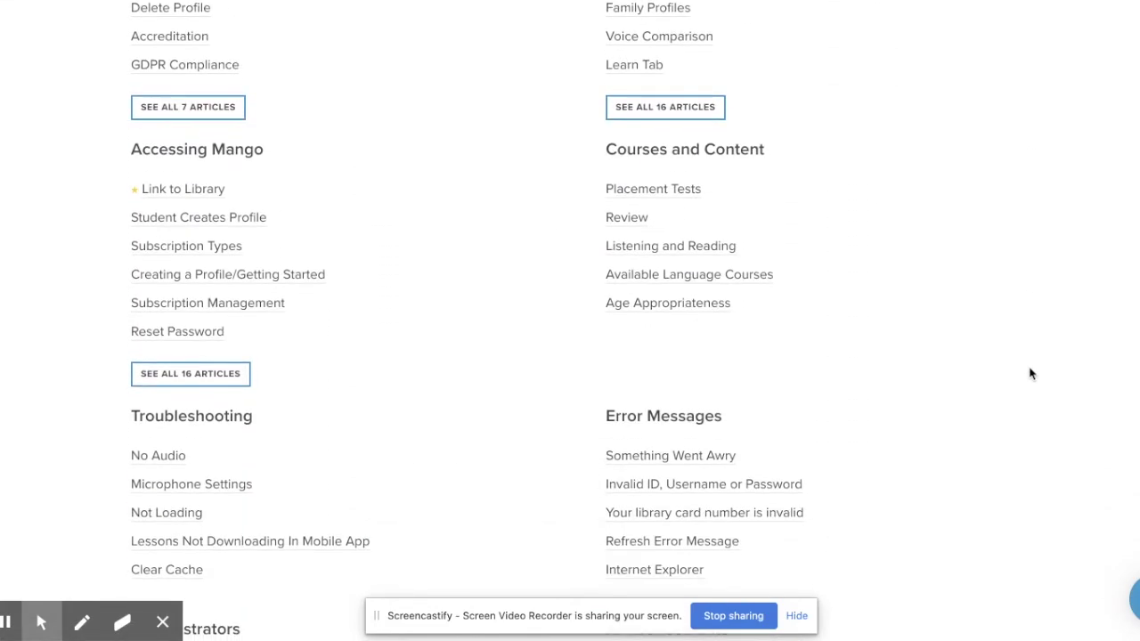